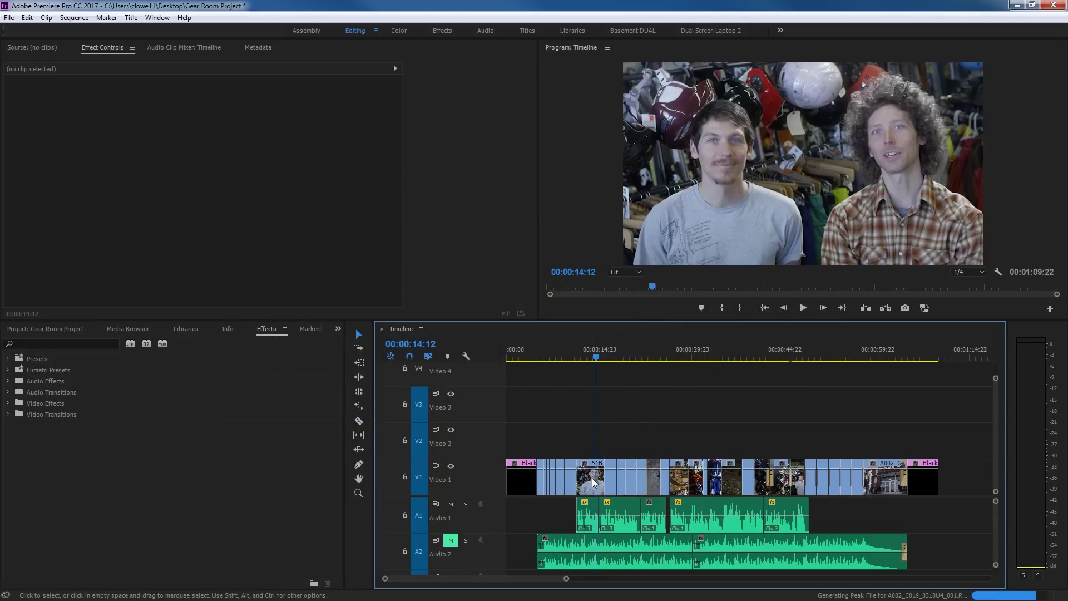
# Select the S1B_T1 clip on the Video 1 track and show its effect controls
pyautogui.hotkey('shift', '2')
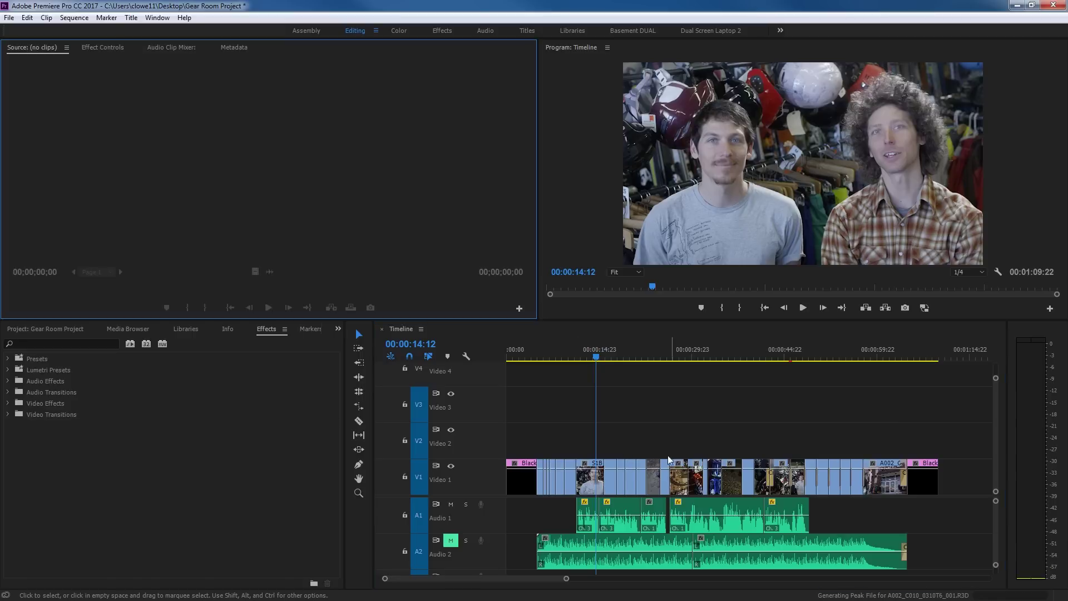
pyautogui.click(598, 481)
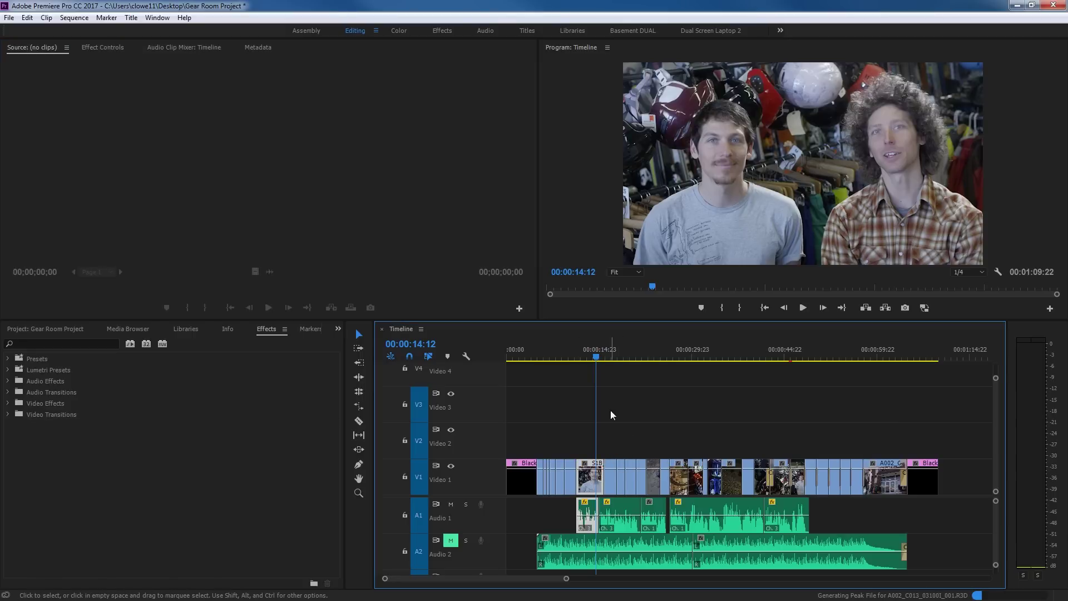
pyautogui.click(95, 48)
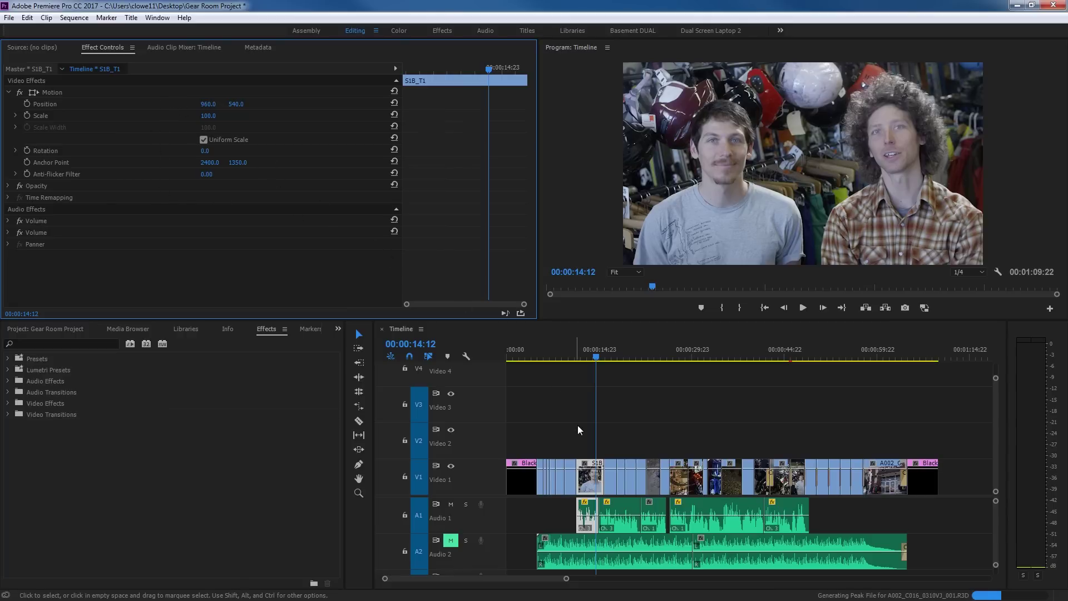
# Examine the clip's built-in Motion, Opacity and Time Remapping effects, and expand the Motion properties
pyautogui.click(8, 93)
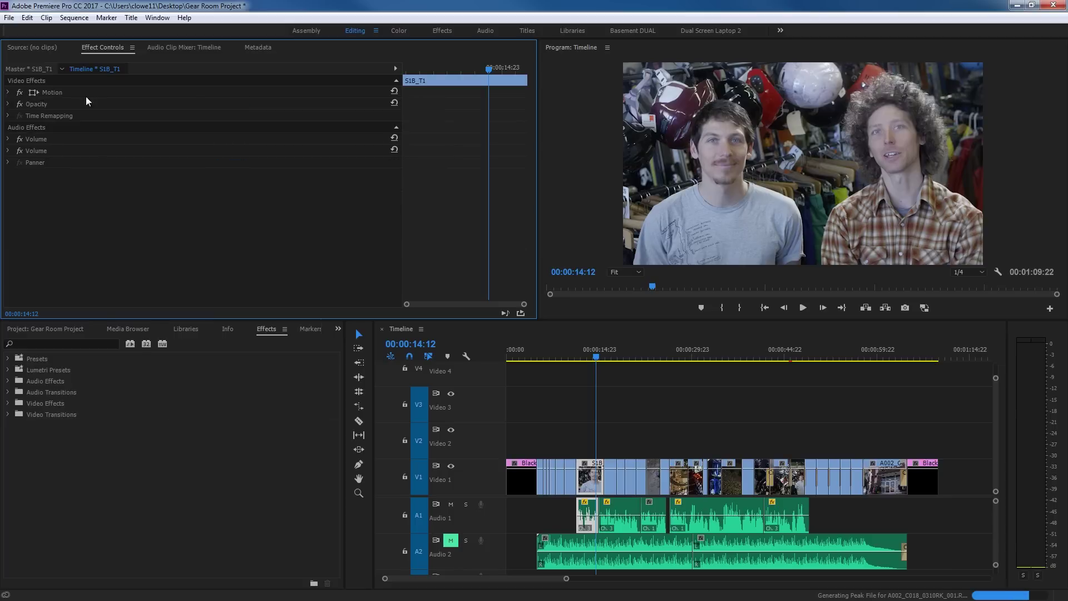
pyautogui.click(61, 92)
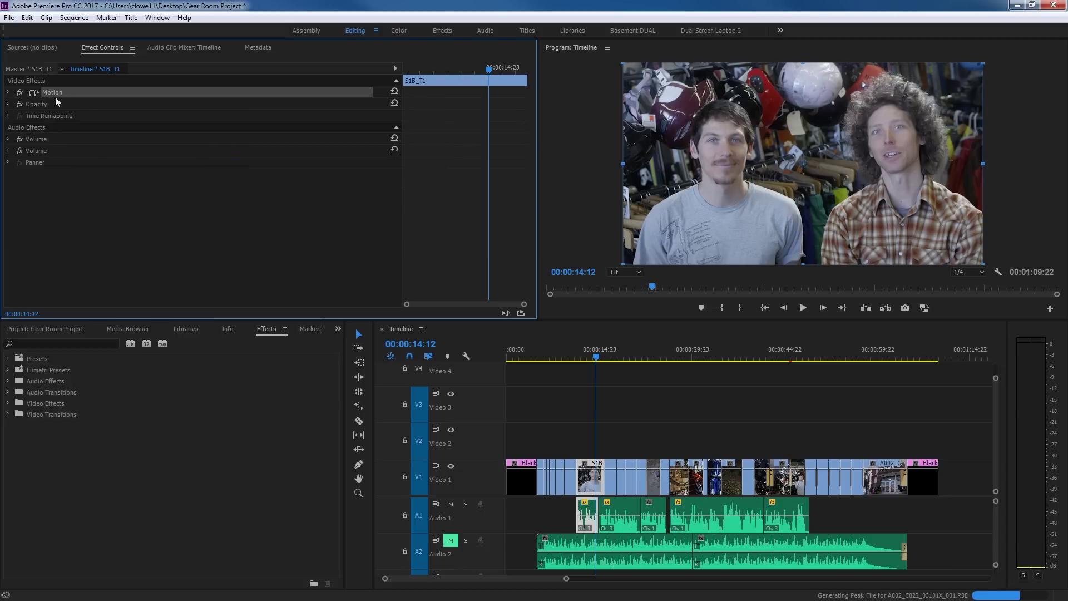
pyautogui.click(49, 104)
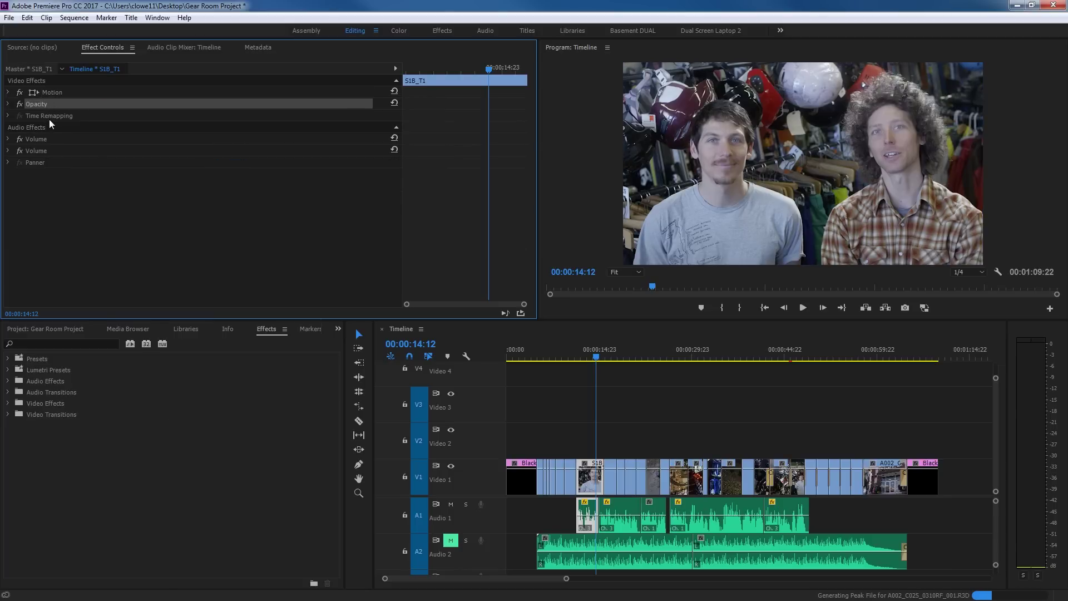
pyautogui.click(50, 118)
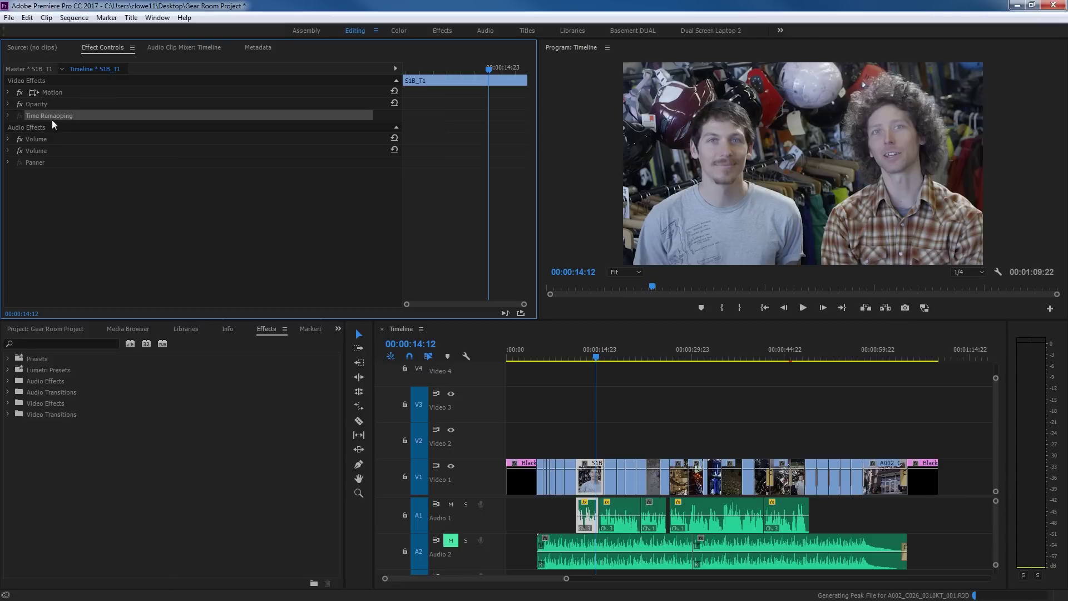
pyautogui.click(49, 92)
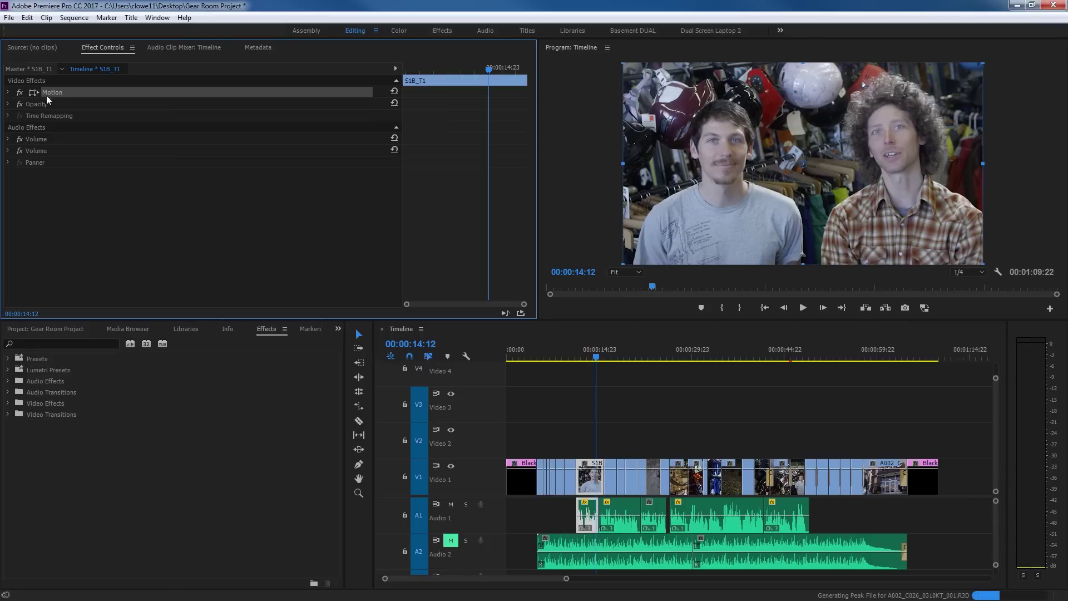
pyautogui.click(42, 104)
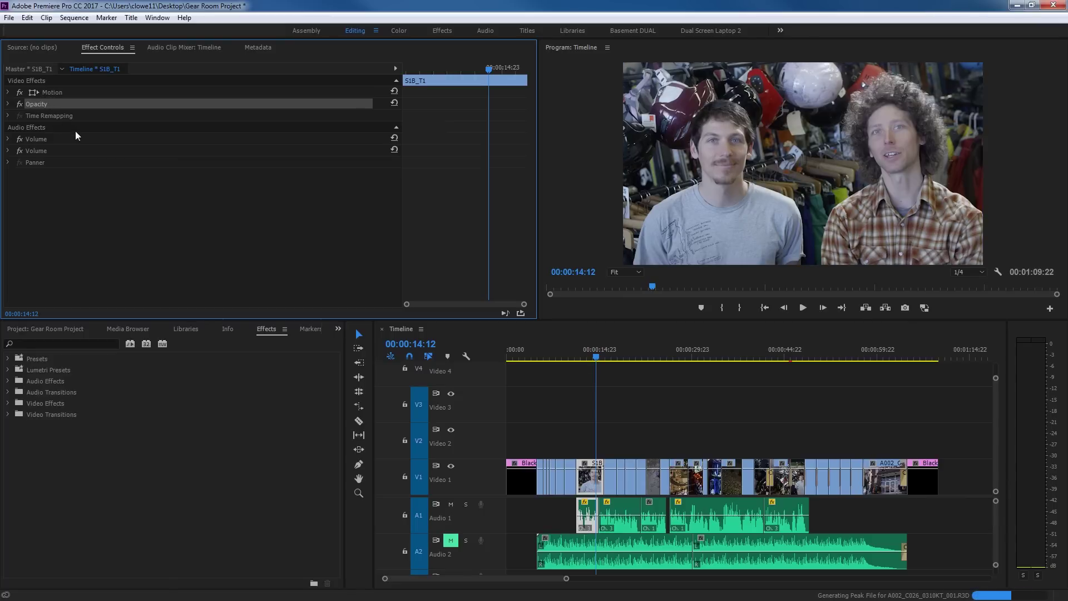
pyautogui.click(8, 93)
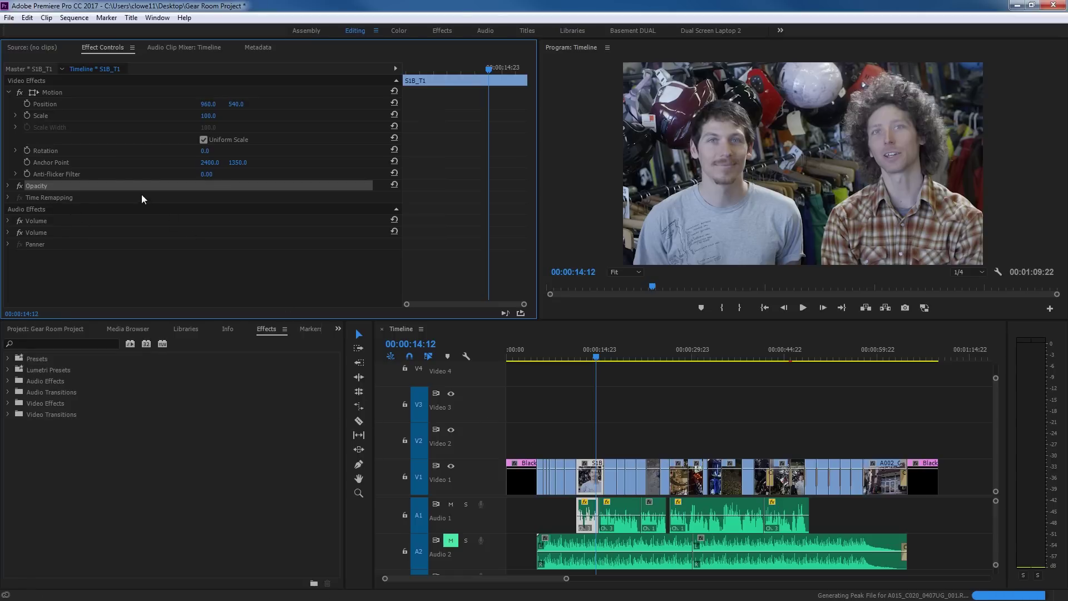
# Try moving the S1B_T1 clip to position 1488, 206, and reset its Position parameter
pyautogui.click(52, 105)
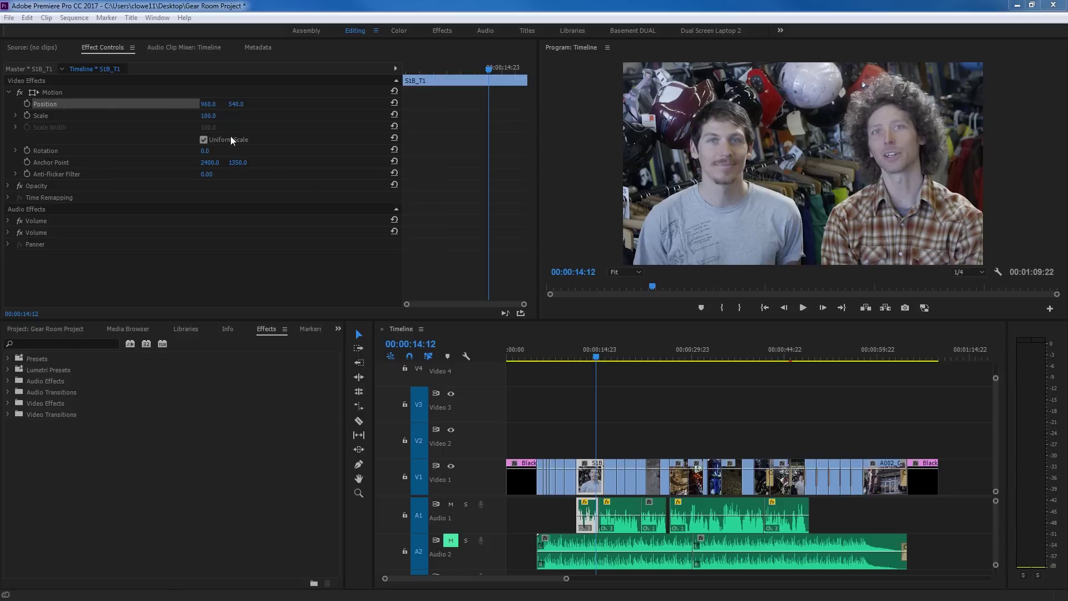
pyautogui.click(212, 108)
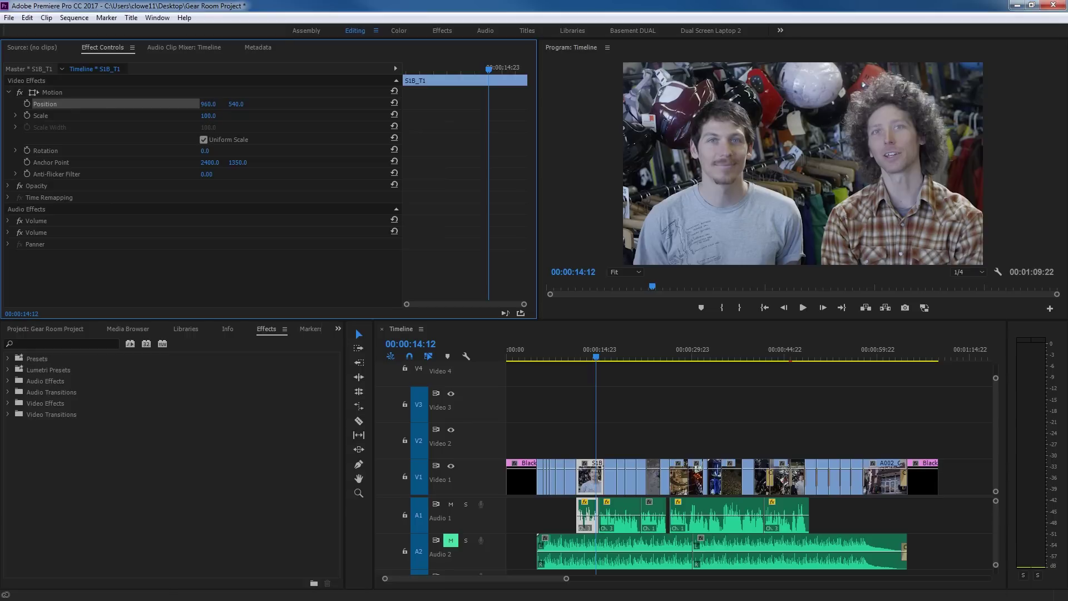
pyautogui.moveTo(210, 104); pyautogui.dragTo(504, 104)
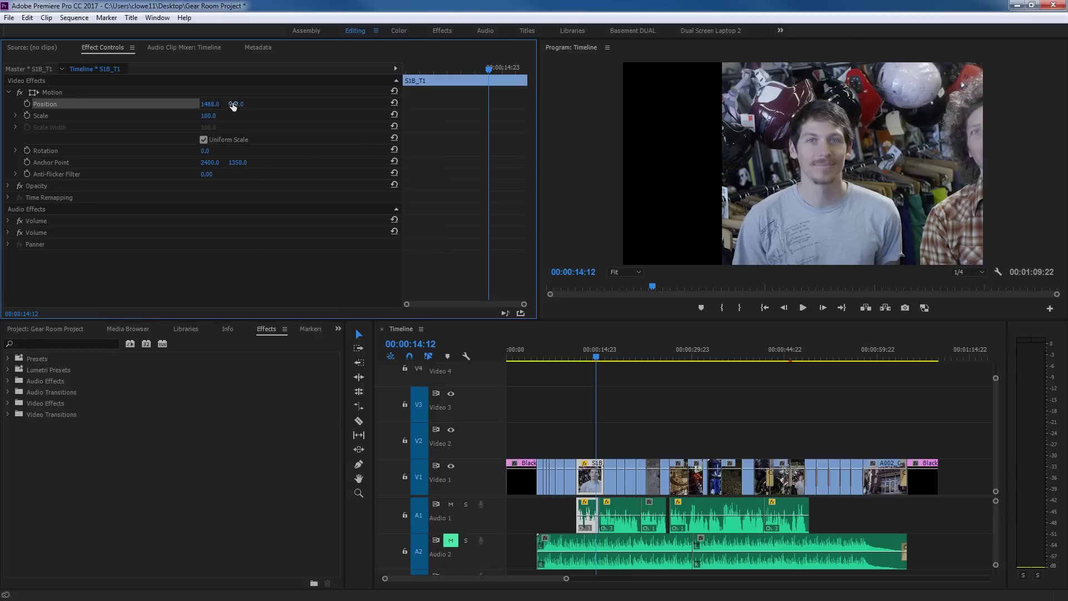
pyautogui.hotkey('shift', '3')
pyautogui.press('Left')
pyautogui.press('Left')
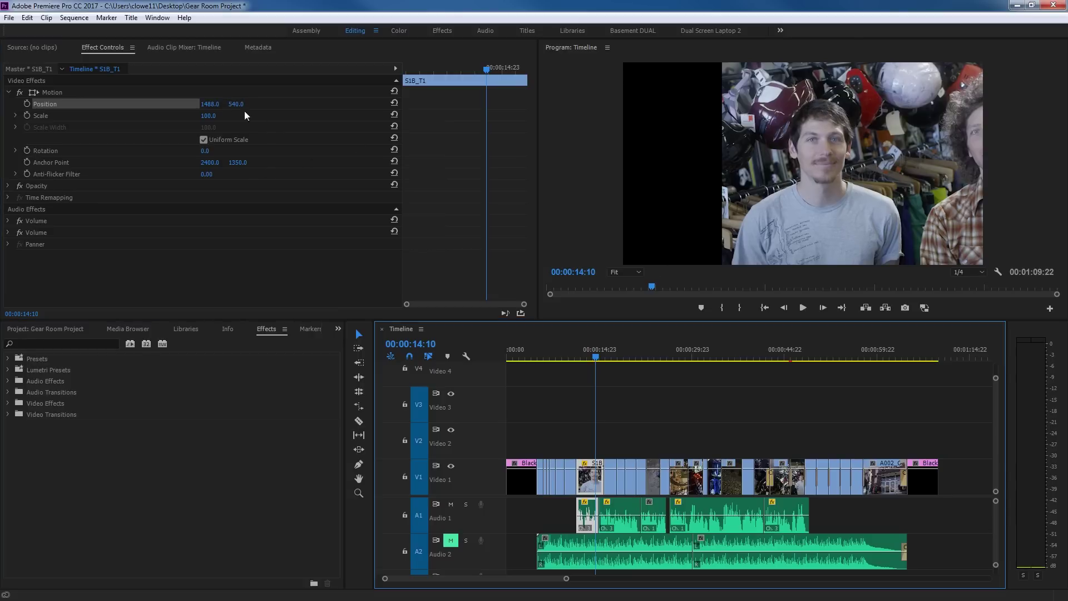
pyautogui.moveTo(236, 105); pyautogui.dragTo(50, 104)
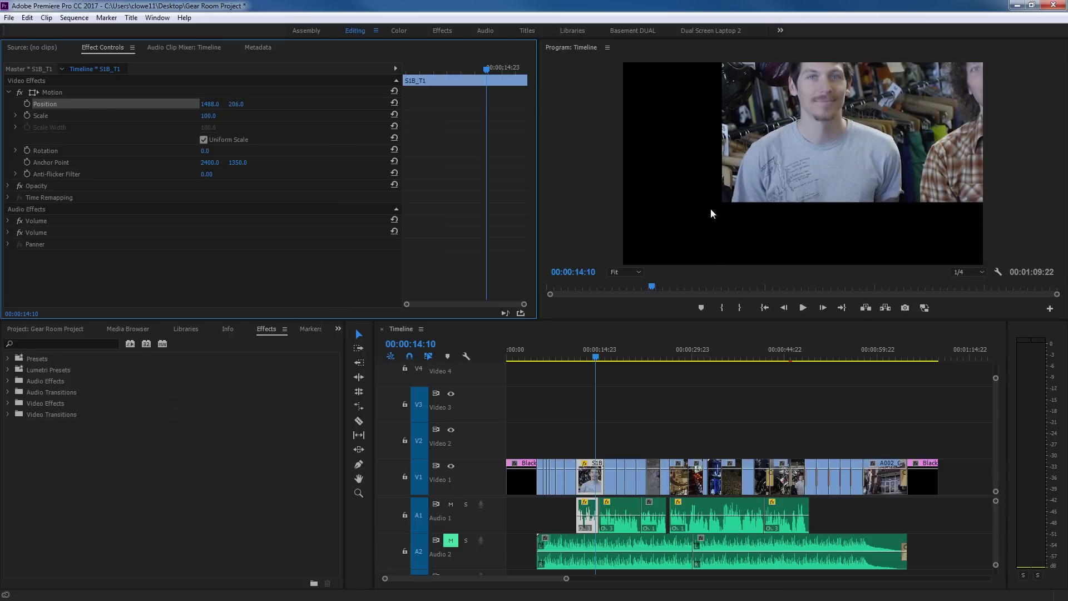
pyautogui.click(394, 104)
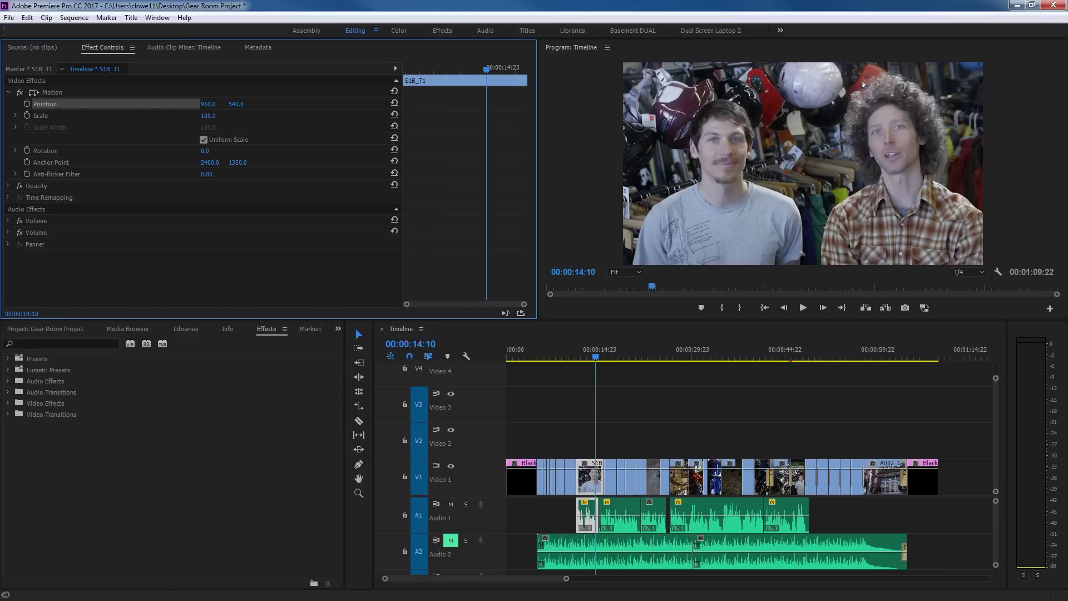
# Try enlarging the clip and shrinking it to a scale of 0, and reset its Scale
pyautogui.moveTo(208, 115); pyautogui.dragTo(237, 115)
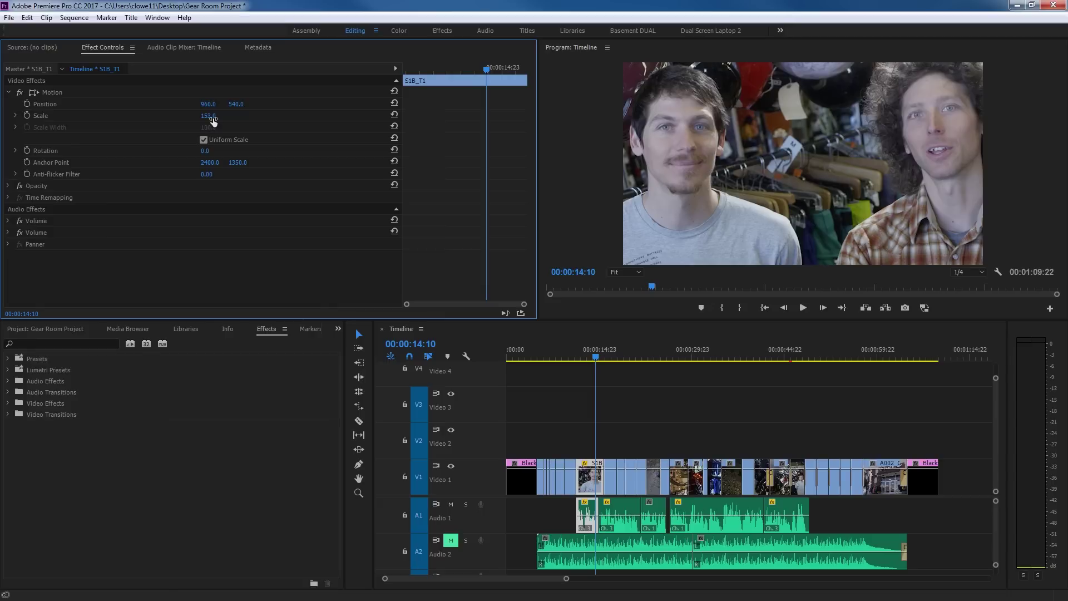
pyautogui.moveTo(238, 115); pyautogui.dragTo(152, 115)
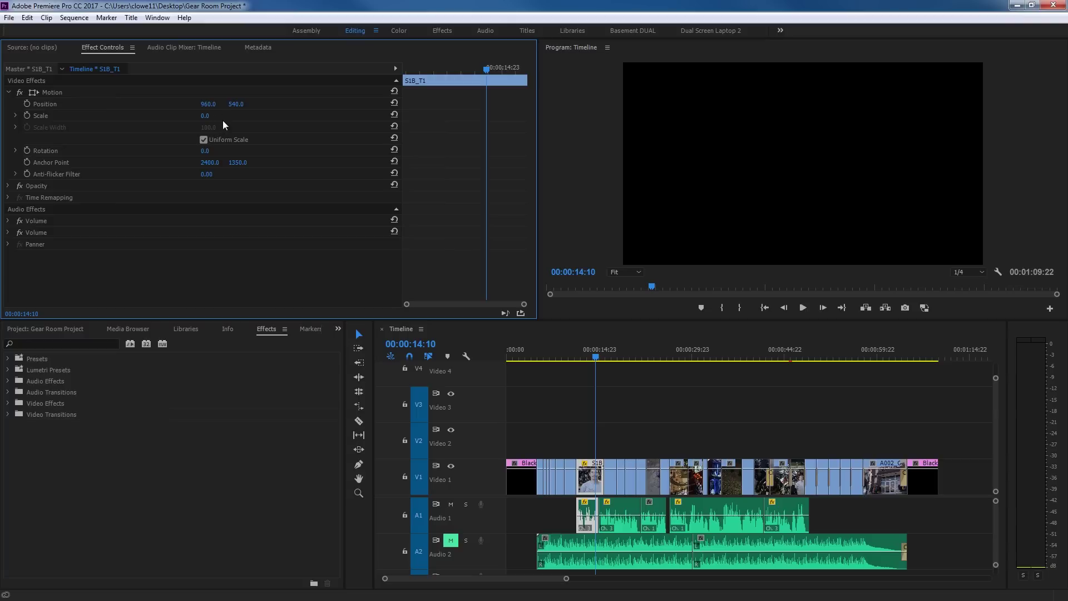
pyautogui.click(393, 114)
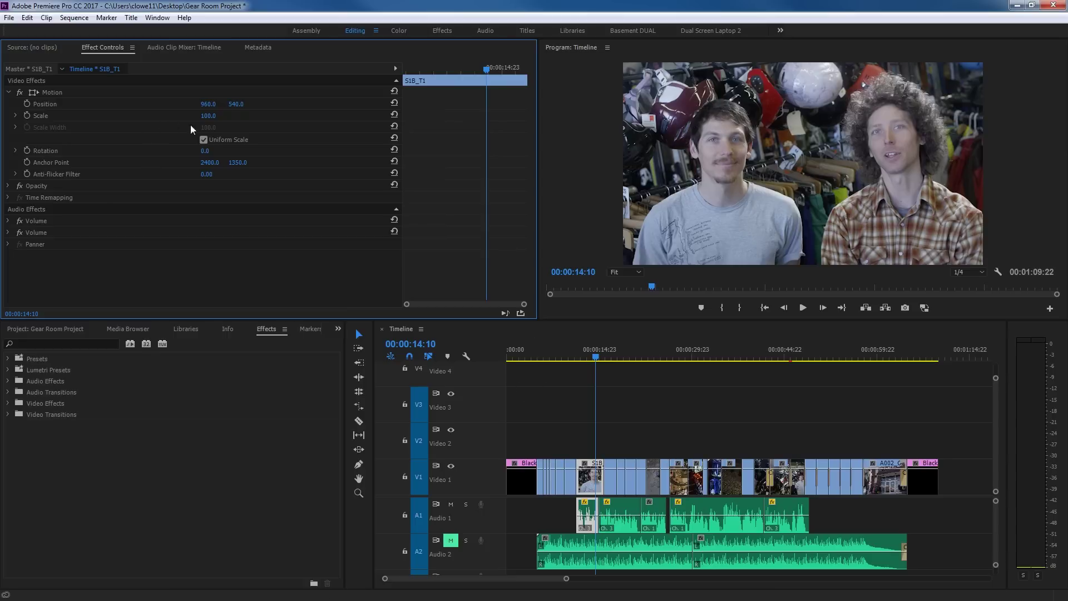
# Try scaling the clip up to an extreme close-up, and undo the scale change
pyautogui.click(214, 115)
pyautogui.click(267, 114)
pyautogui.moveTo(208, 117); pyautogui.dragTo(772, 153)
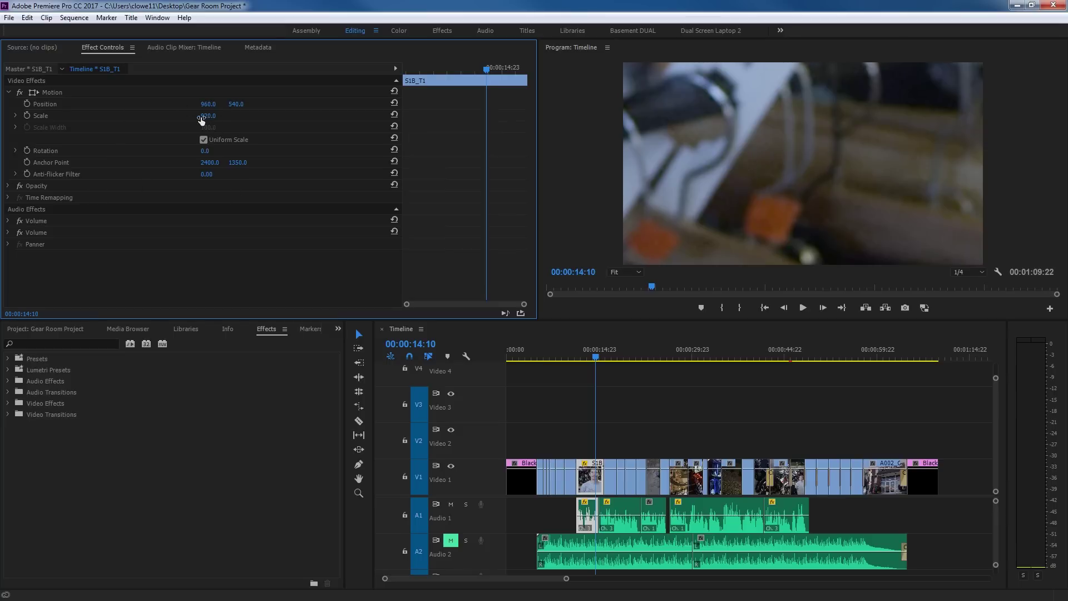
pyautogui.hotkey('ctrl', 'z')
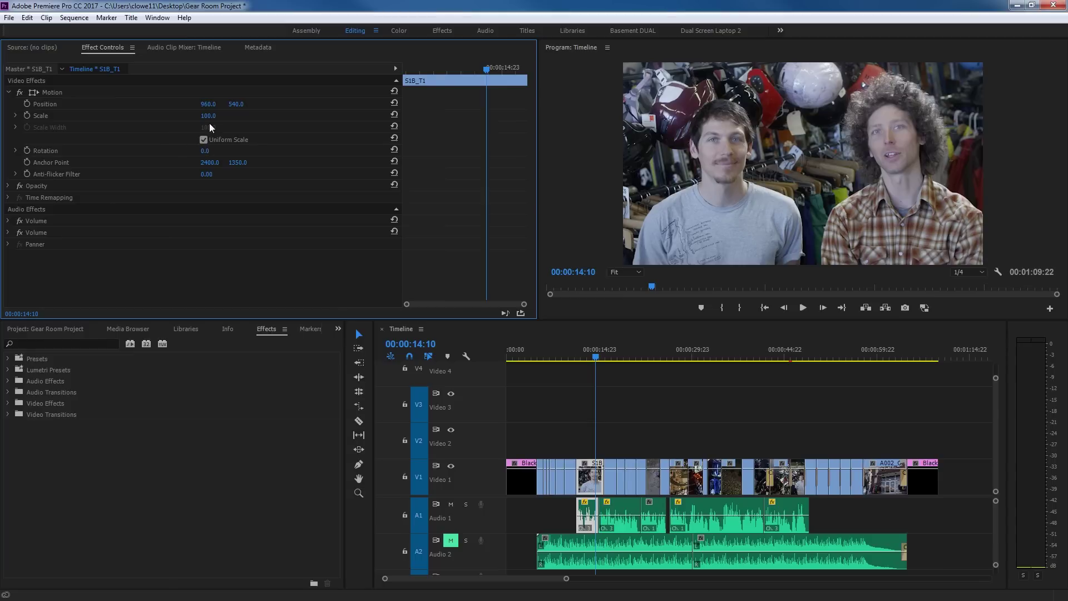
# Try non-uniform scaling with a height of 765 and width of 231, and restore Uniform Scale and both default scale values
pyautogui.click(203, 140)
pyautogui.moveTo(199, 128); pyautogui.dragTo(309, 115)
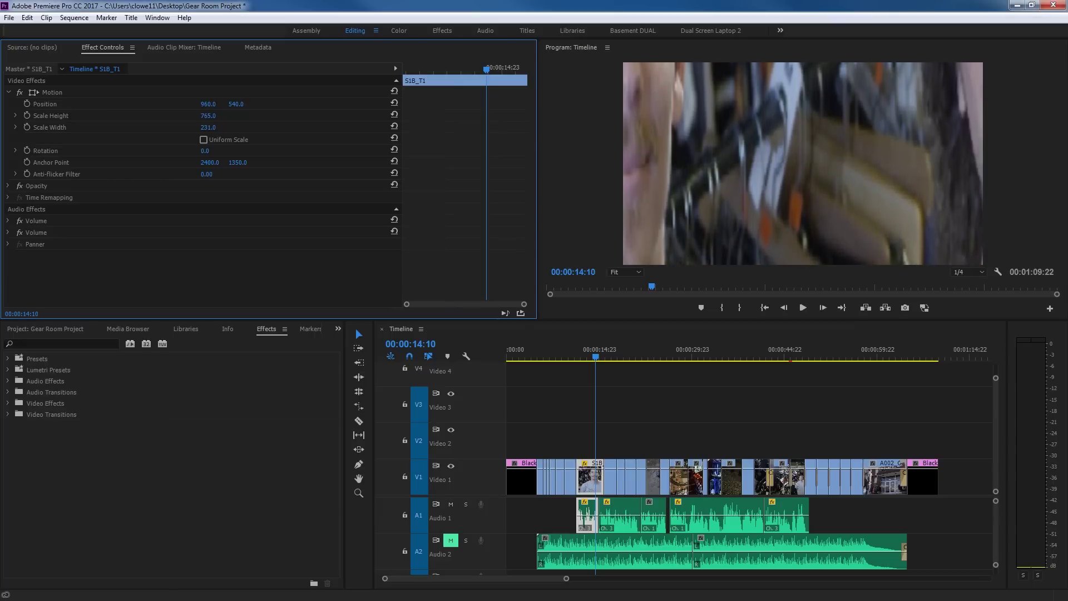
pyautogui.click(204, 139)
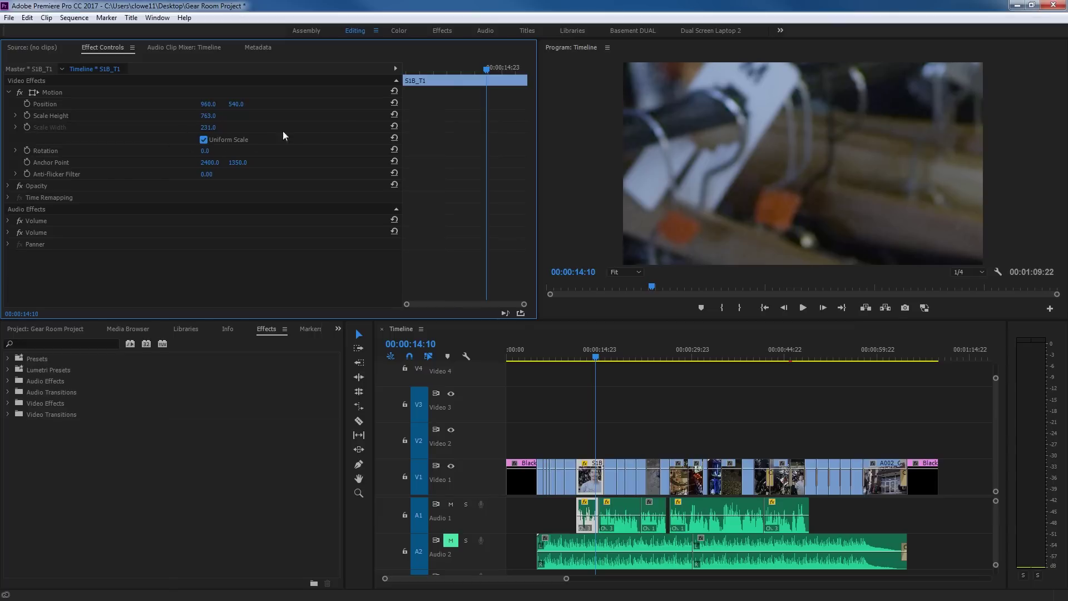
pyautogui.click(394, 115)
pyautogui.click(395, 126)
# Try rotating the clip to 180° and in the opposite direction, and reset its Rotation
pyautogui.click(197, 151)
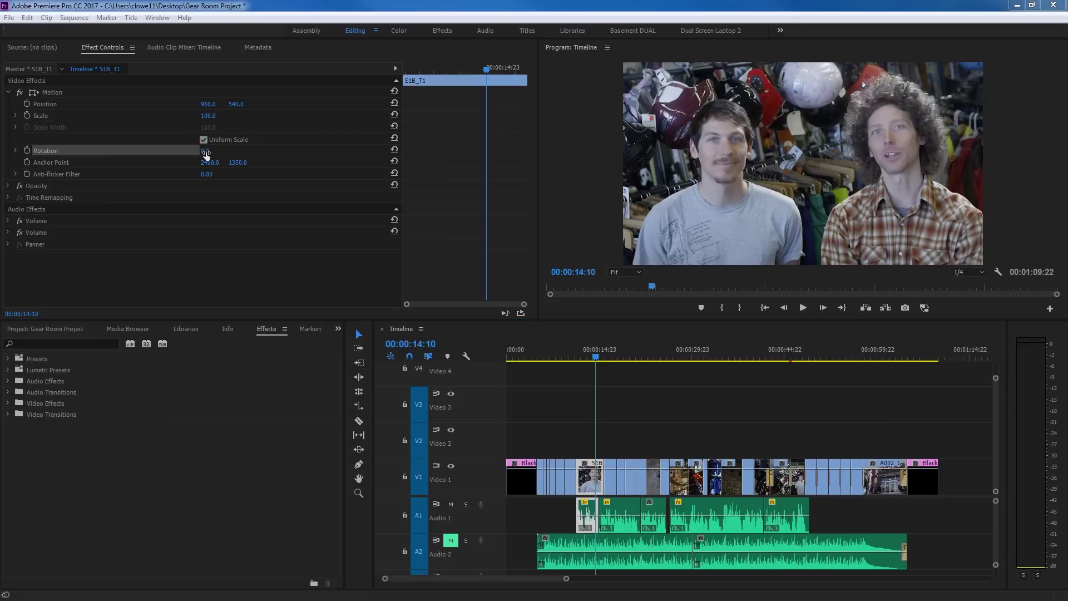
pyautogui.moveTo(206, 151); pyautogui.dragTo(306, 151)
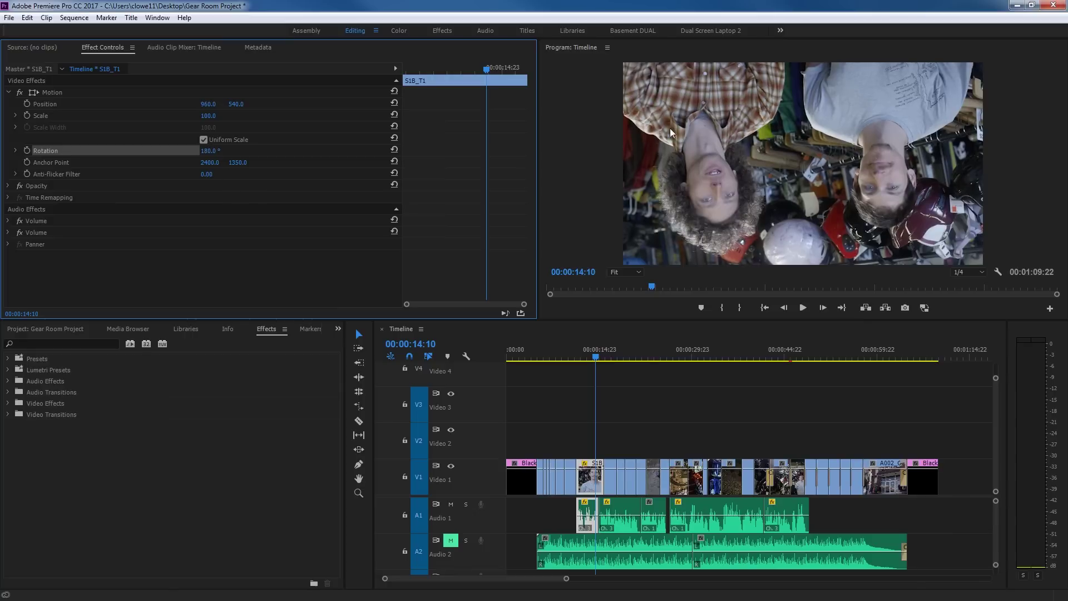
pyautogui.moveTo(208, 151); pyautogui.dragTo(8, 151)
pyautogui.hotkey('ctrl', 'z')
pyautogui.click(394, 150)
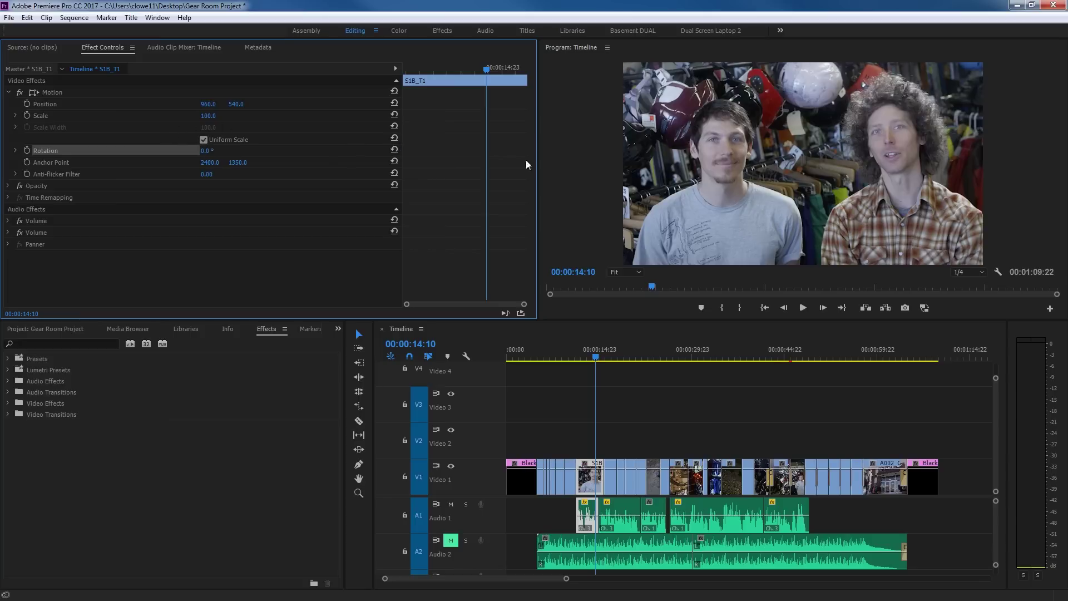
# Try exact Rotation values of 90° and 180° on the clip, and set the rotation back to 0°
pyautogui.click(208, 152)
pyautogui.write('90')
pyautogui.press('Return')
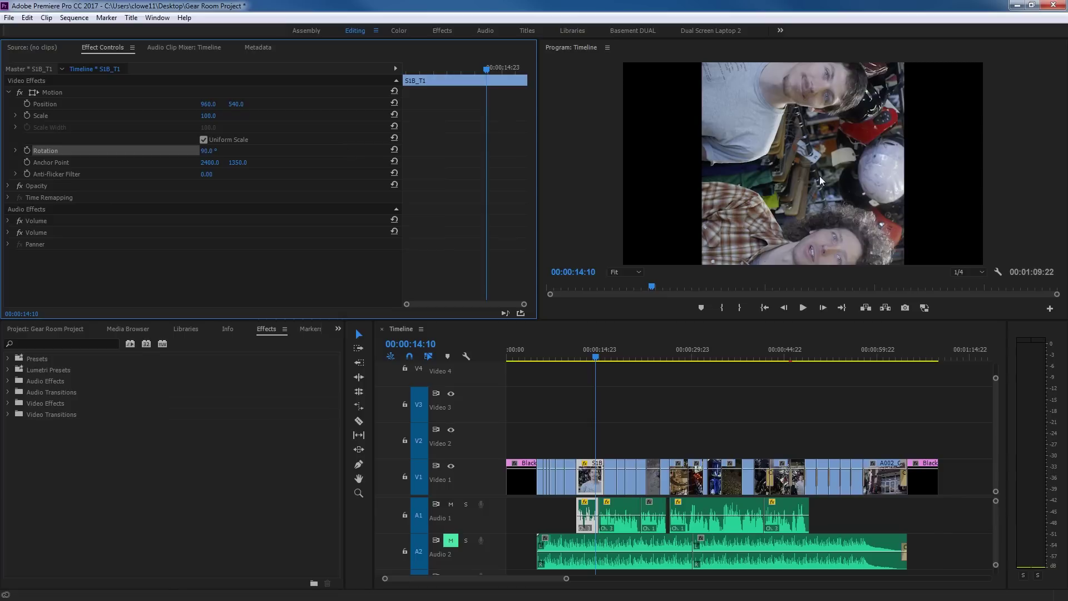
pyautogui.click(216, 150)
pyautogui.write('180')
pyautogui.press('Return')
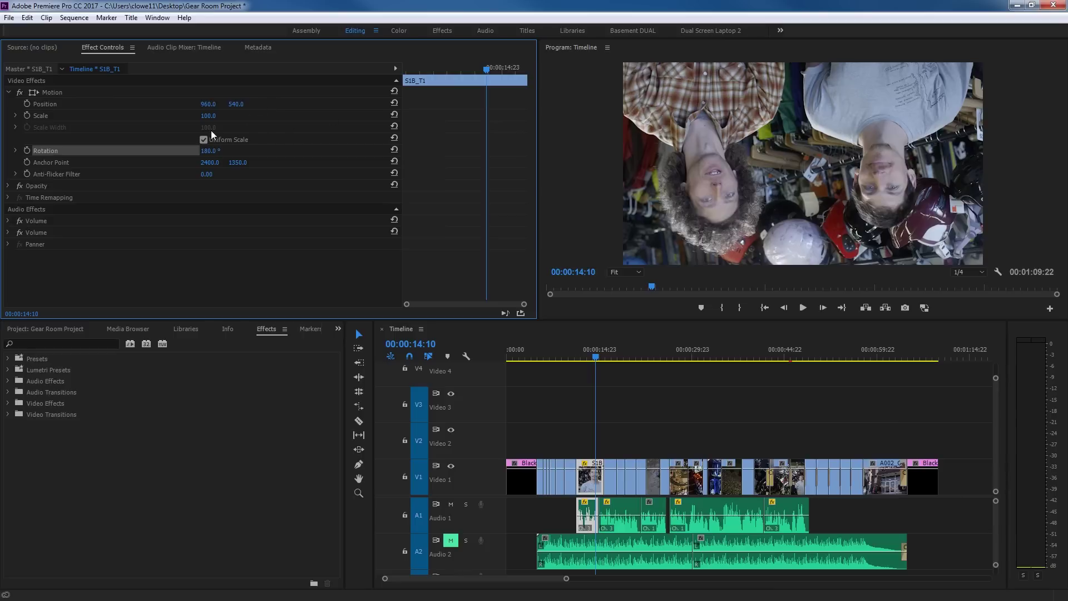
pyautogui.click(211, 151)
pyautogui.write('0')
pyautogui.press('Return')
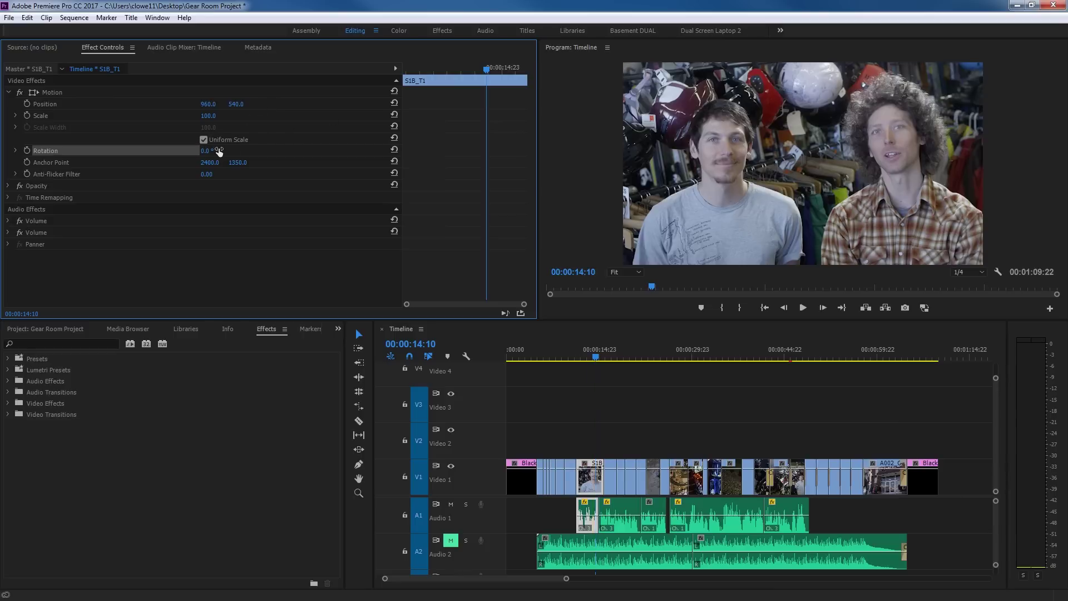
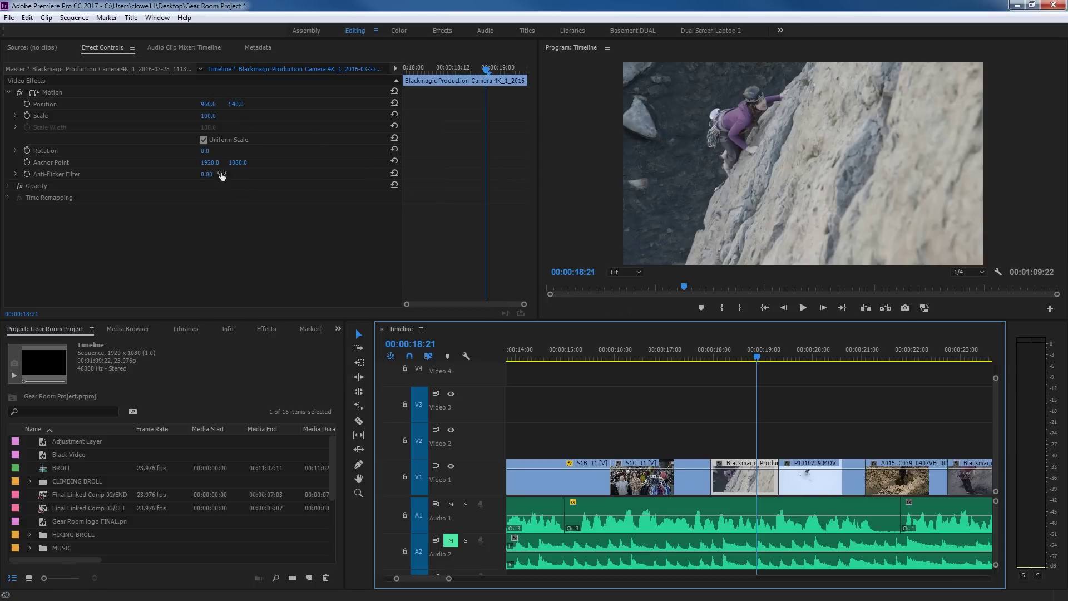
# Compare the Anchor Point and Position parameters of the rock-climbing clip
pyautogui.click(65, 162)
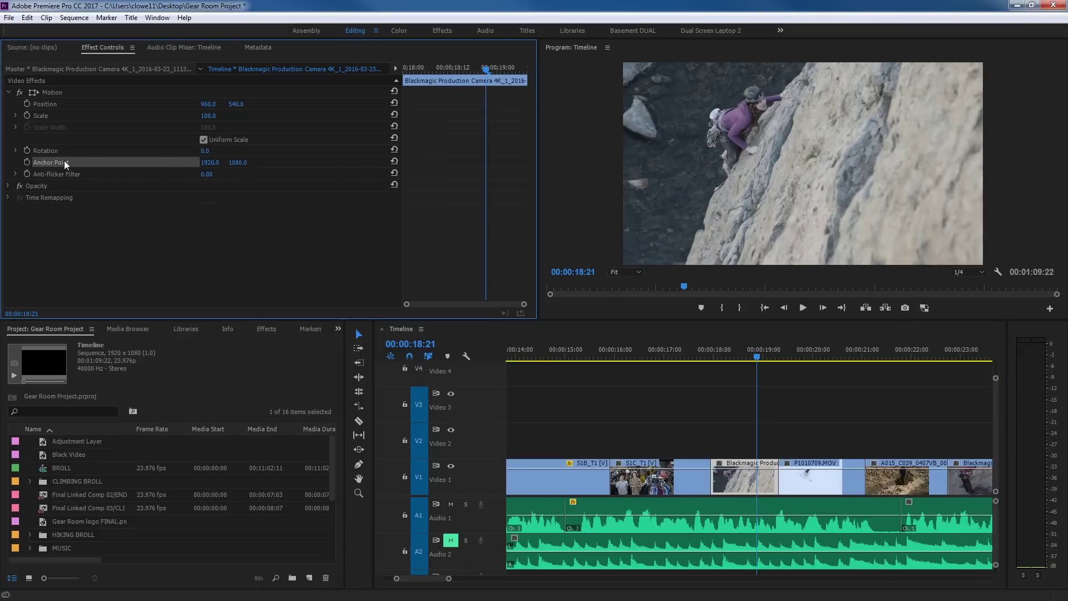
pyautogui.click(65, 105)
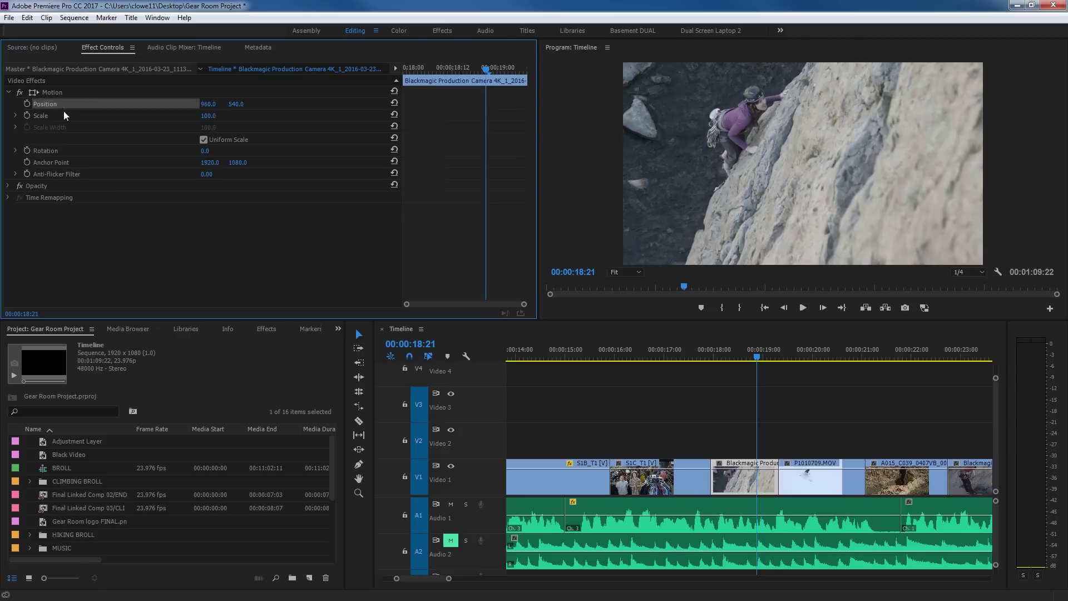
pyautogui.click(71, 162)
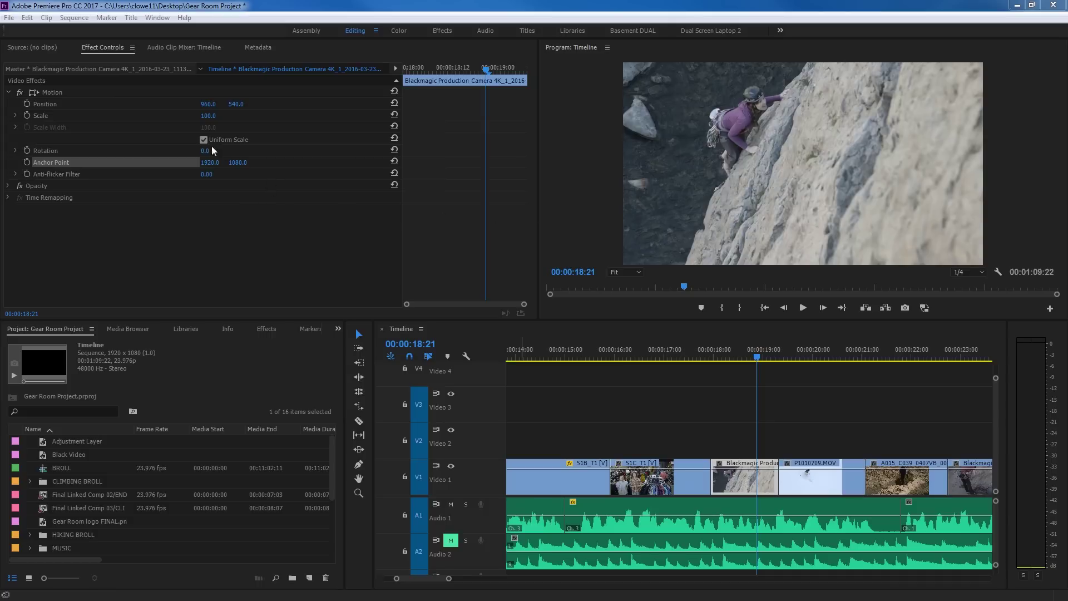
# Try rotating the climbing clip to 143° around its anchor point, and set the rotation back to 0°
pyautogui.moveTo(210, 150); pyautogui.dragTo(290, 149)
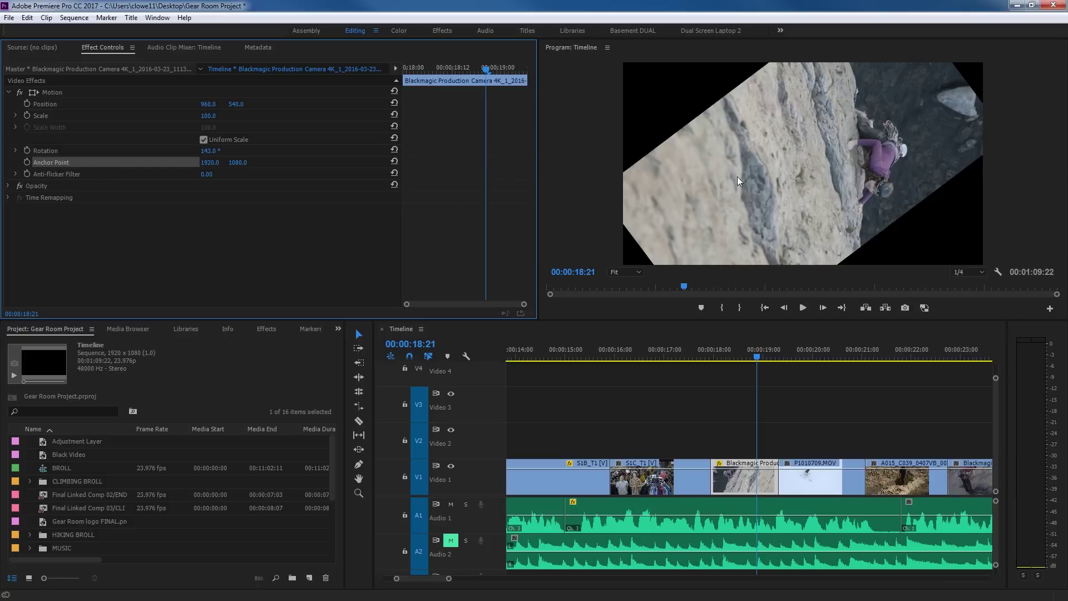
pyautogui.click(206, 150)
pyautogui.write('0')
pyautogui.press('Return')
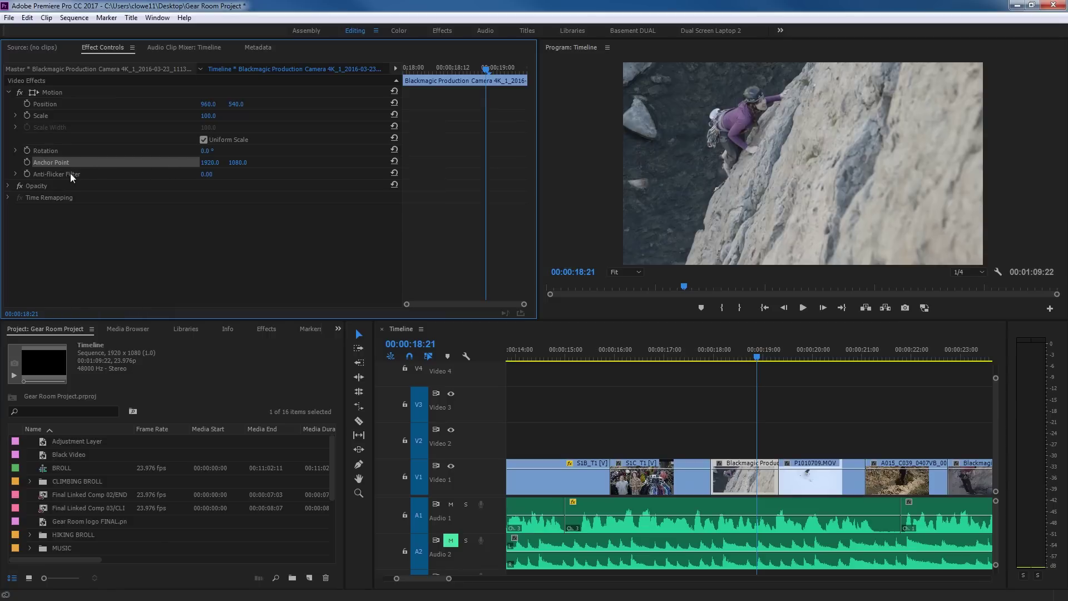
# Move the climbing clip's anchor point to the frame's upper-left corner, try a 33° rotation around it, and undo the rotation
pyautogui.click(33, 92)
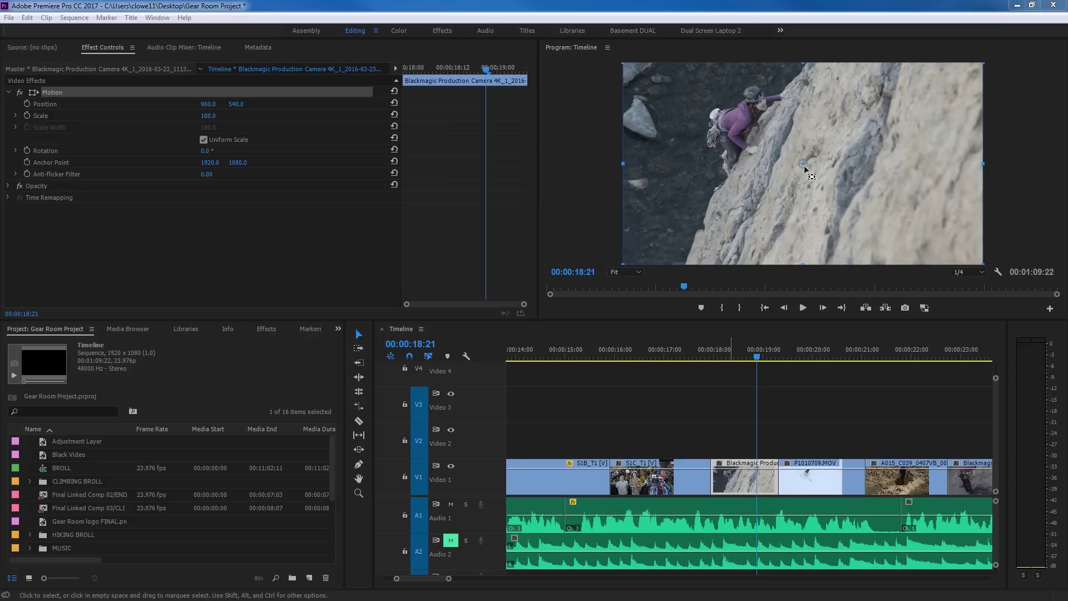
pyautogui.moveTo(805, 163); pyautogui.dragTo(632, 71)
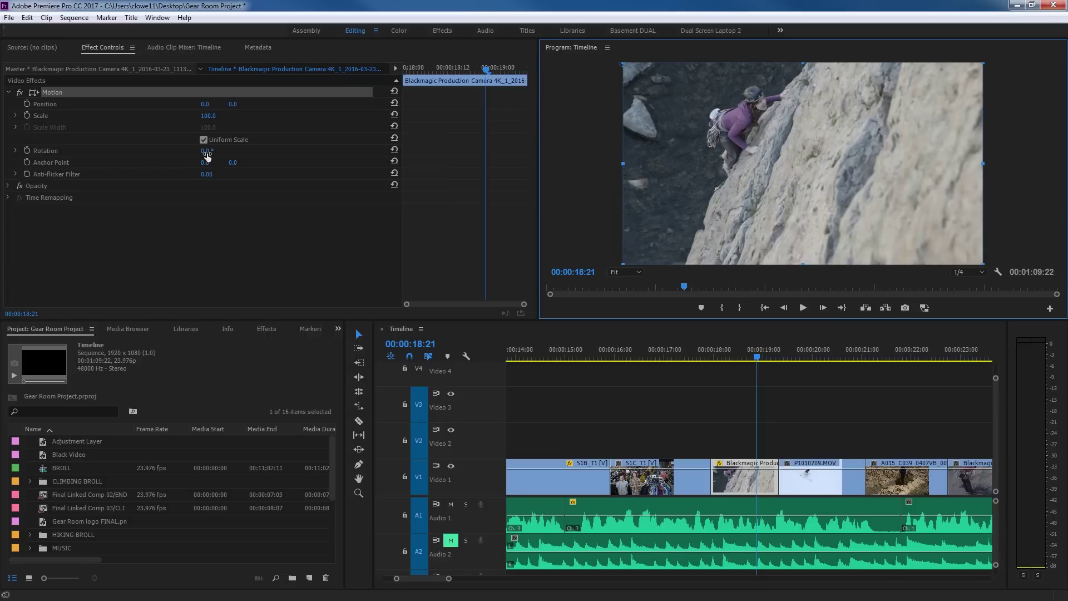
pyautogui.moveTo(206, 150)
pyautogui.mouseDown()
pyautogui.moveTo(156, 150)
pyautogui.moveTo(224, 150)
pyautogui.mouseUp()
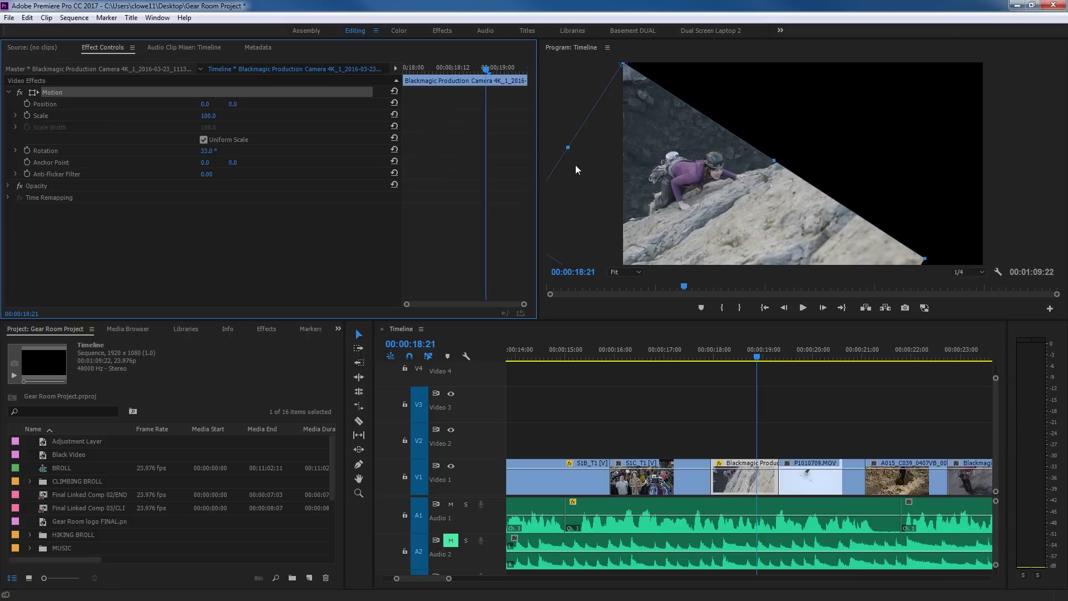
pyautogui.hotkey('ctrl', 'z')
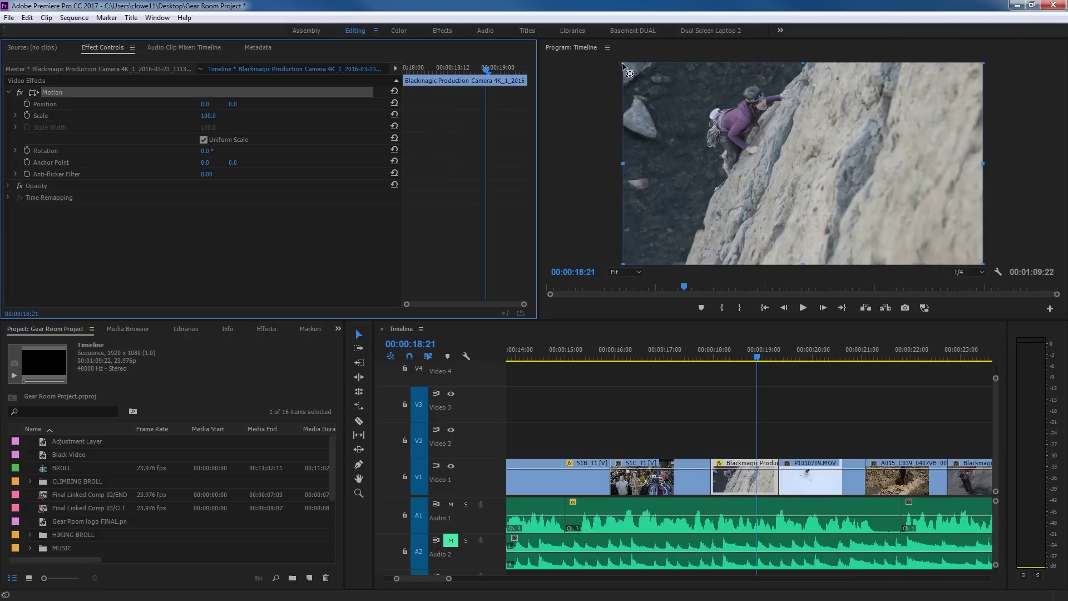
# Move the climbing clip's anchor point to its lower-right corner, and try rotating it and scaling it to 161% around that corner
pyautogui.moveTo(623, 66); pyautogui.dragTo(983, 263)
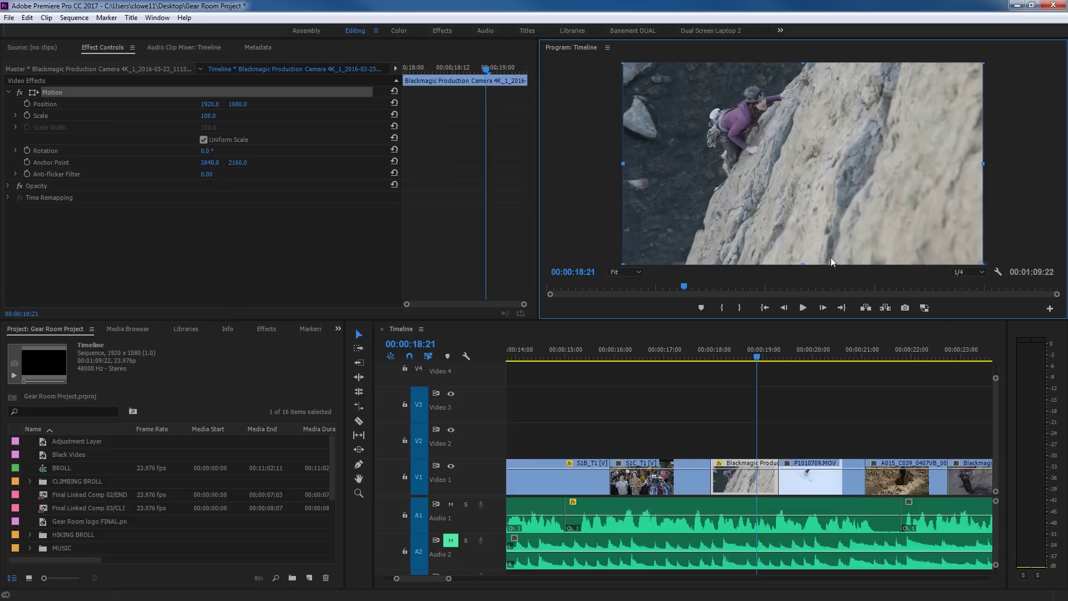
pyautogui.moveTo(205, 151)
pyautogui.mouseDown()
pyautogui.moveTo(139, 151)
pyautogui.moveTo(222, 156)
pyautogui.mouseUp()
pyautogui.hotkey('ctrl', 'z')
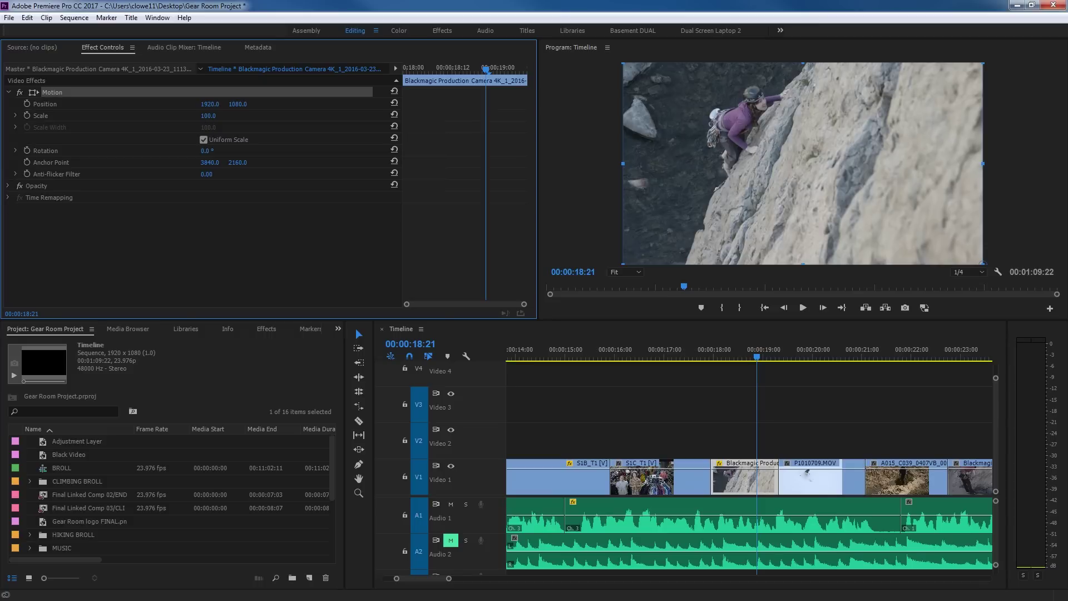
pyautogui.moveTo(208, 116); pyautogui.dragTo(524, 128)
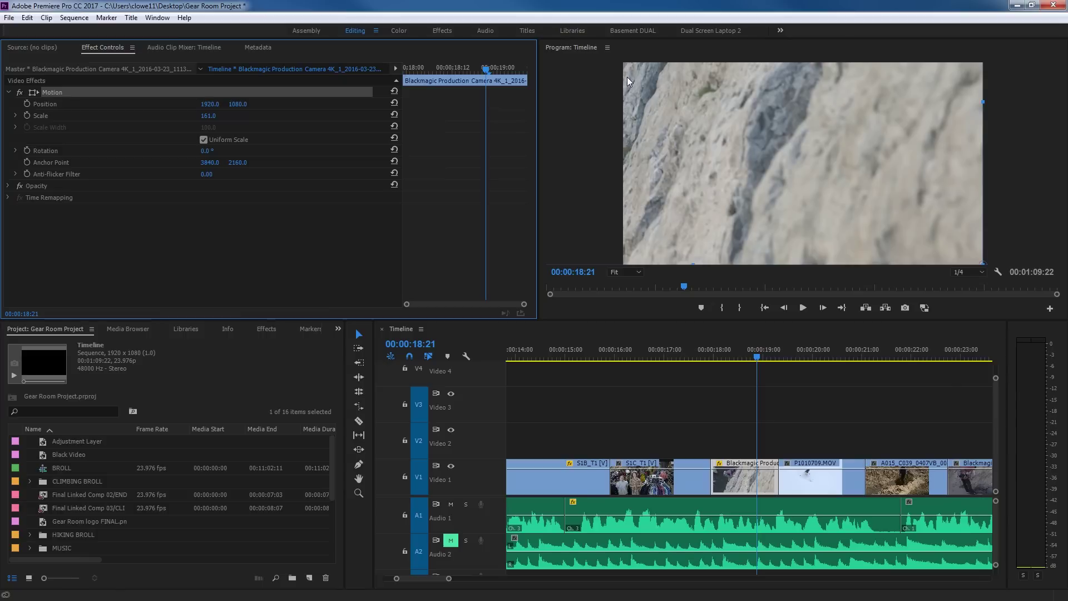
pyautogui.hotkey('ctrl', 'z')
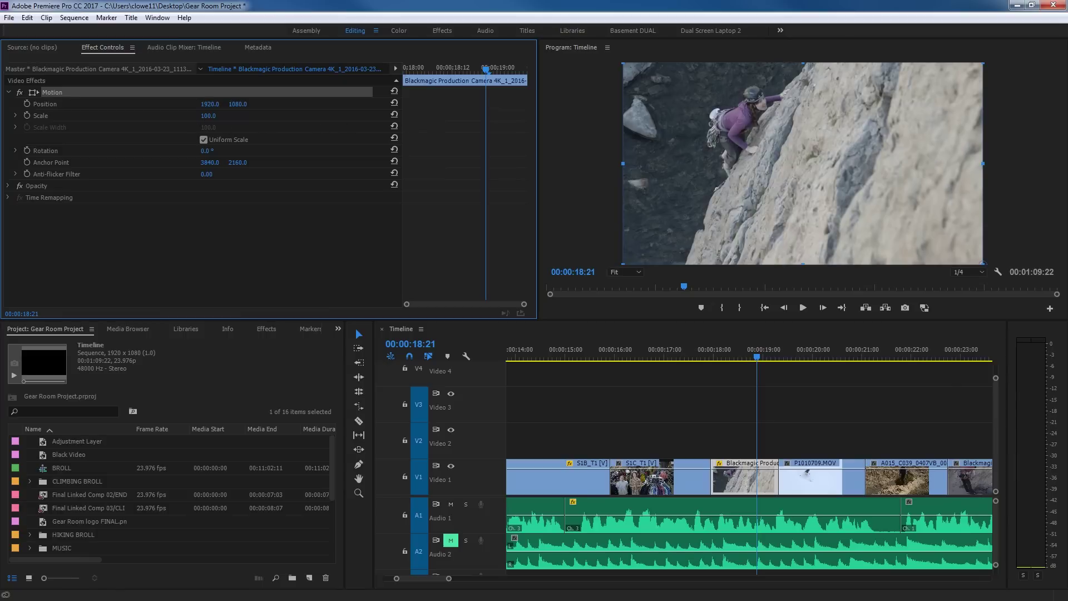
# Scale the climbing clip to 52%, move it nearer the frame's center, and try scales of 79% and 34% around its lower-right anchor
pyautogui.moveTo(207, 115); pyautogui.dragTo(181, 116)
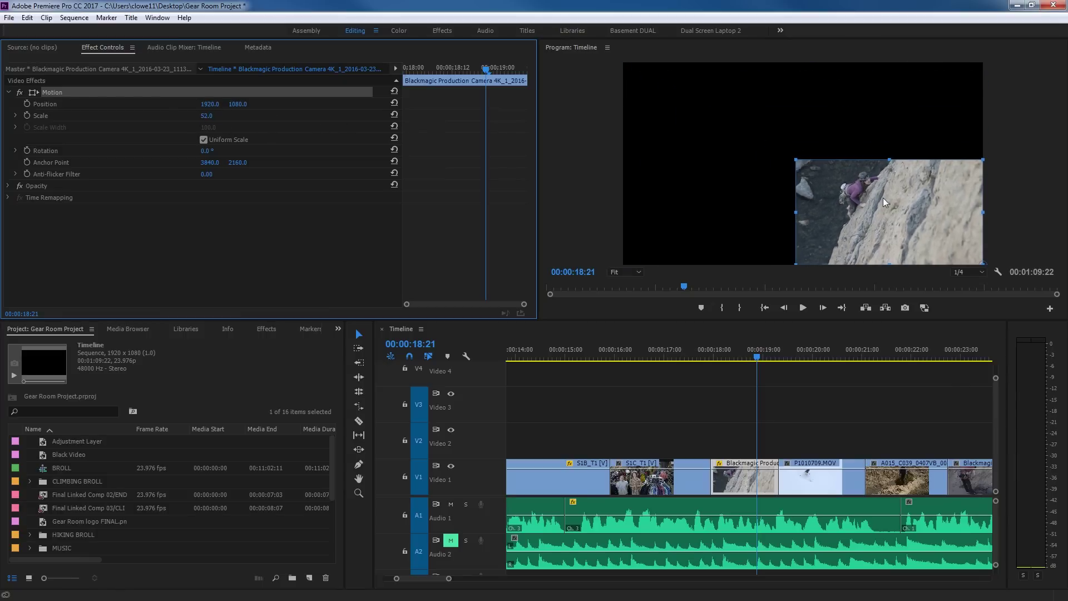
pyautogui.moveTo(860, 215); pyautogui.dragTo(746, 153)
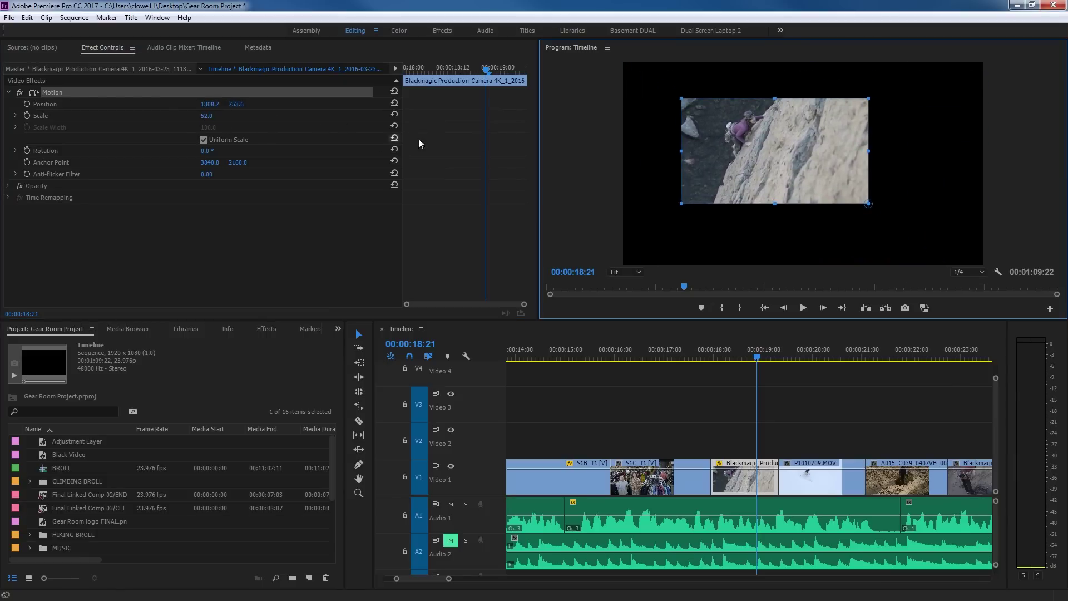
pyautogui.click(206, 115)
pyautogui.moveTo(207, 116); pyautogui.dragTo(708, 209)
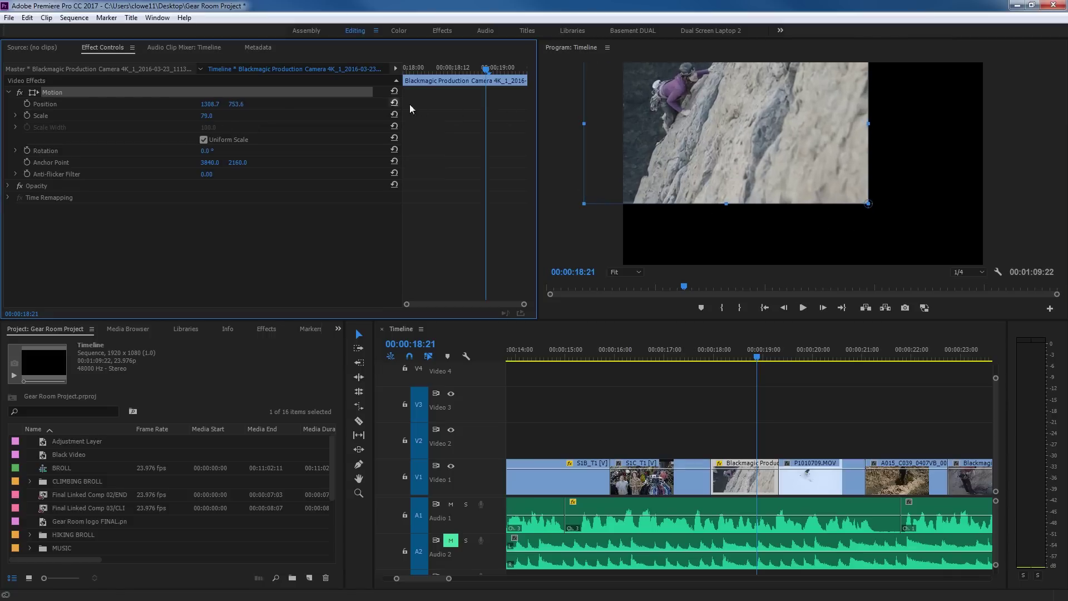
pyautogui.moveTo(207, 116); pyautogui.dragTo(177, 115)
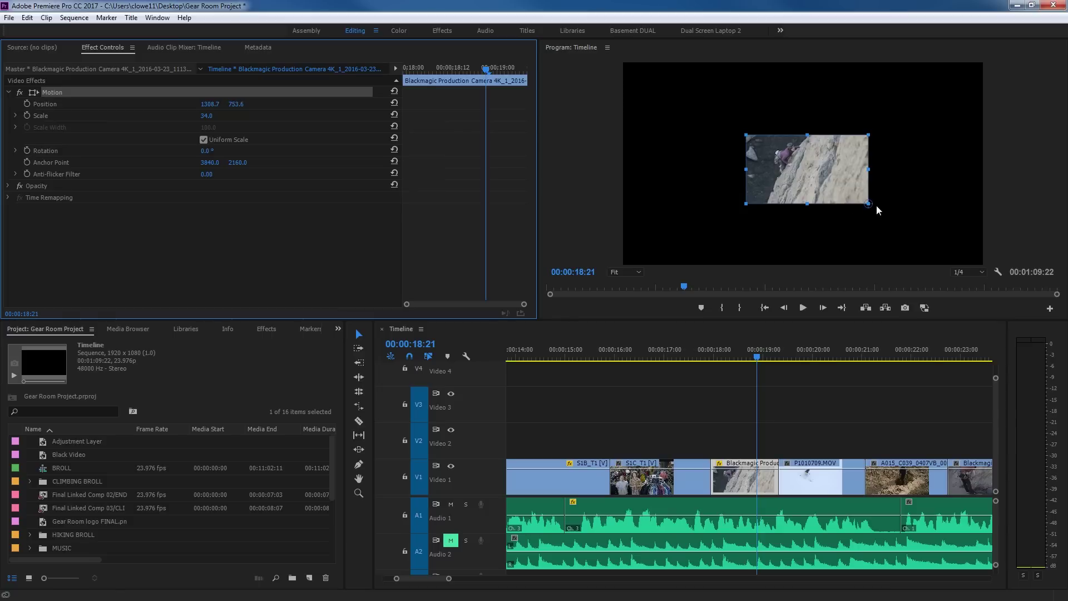
# Try scaling the clip to about 49% from an anchor point at its upper-left corner, and reset the whole Motion effect
pyautogui.moveTo(874, 205); pyautogui.dragTo(746, 134)
pyautogui.moveTo(868, 203); pyautogui.dragTo(922, 234)
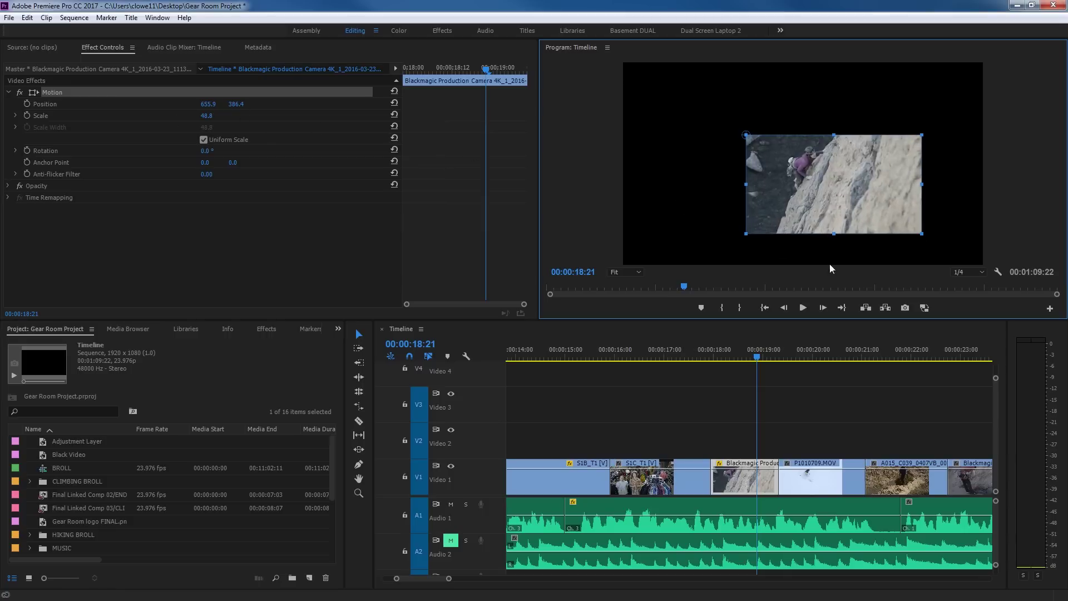
pyautogui.click(394, 91)
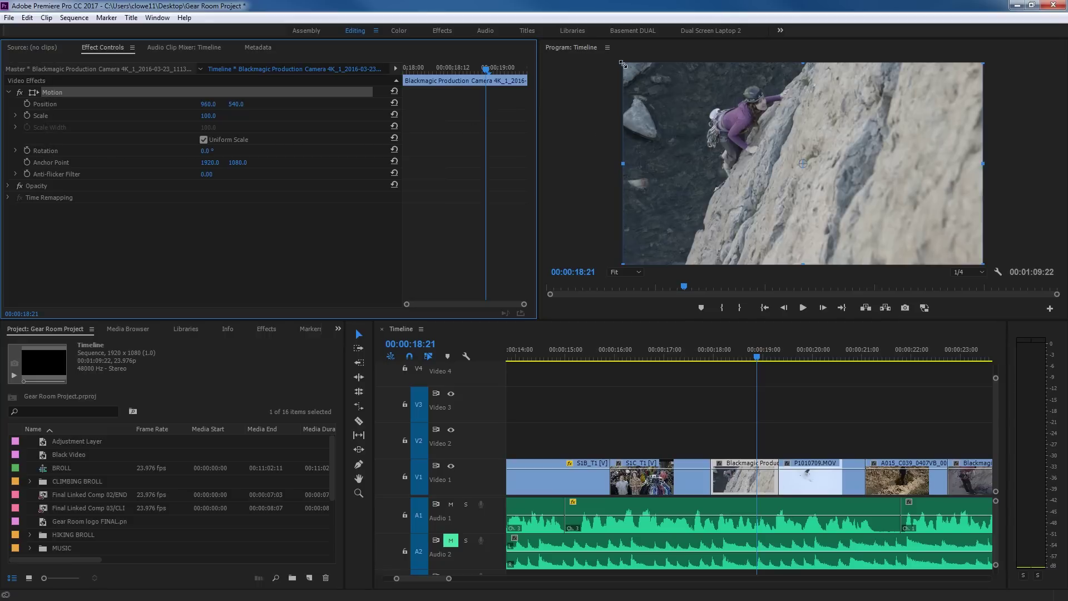
# Shrink the climbing clip to about 49% directly in the program preview and reposition it at about 704.8, 492.5
pyautogui.moveTo(623, 65); pyautogui.dragTo(711, 111)
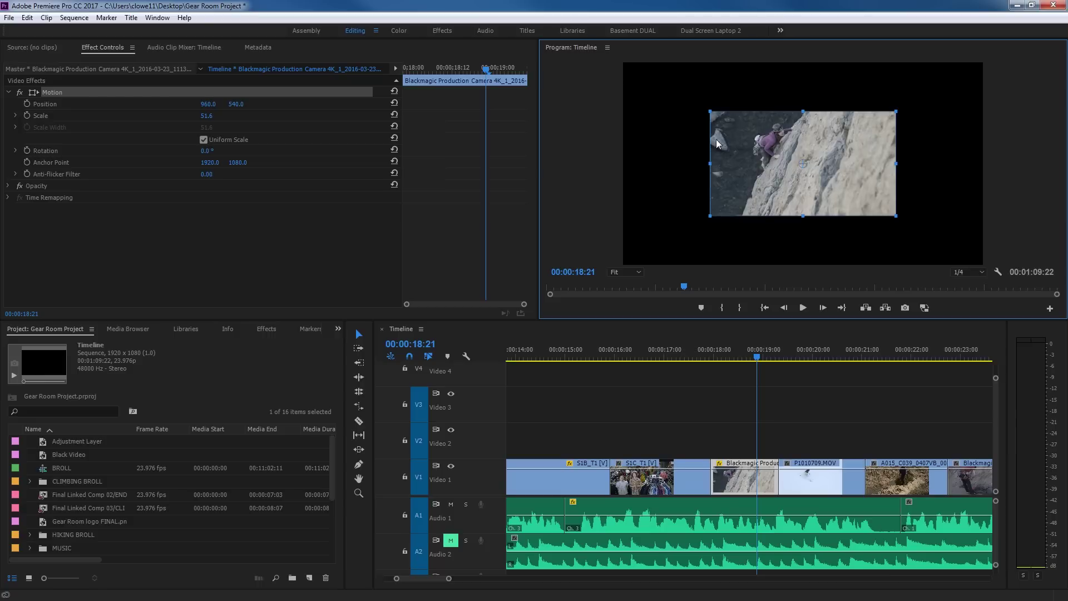
pyautogui.moveTo(712, 162)
pyautogui.mouseDown()
pyautogui.moveTo(661, 166)
pyautogui.moveTo(716, 165)
pyautogui.mouseUp()
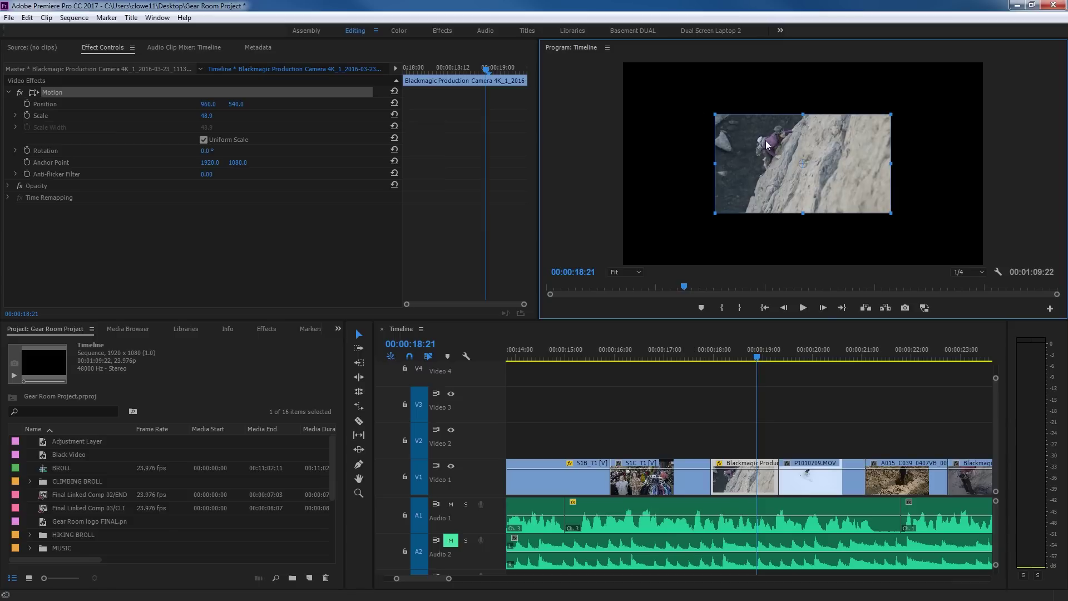
pyautogui.moveTo(765, 140); pyautogui.dragTo(682, 95)
pyautogui.moveTo(751, 144); pyautogui.dragTo(916, 219)
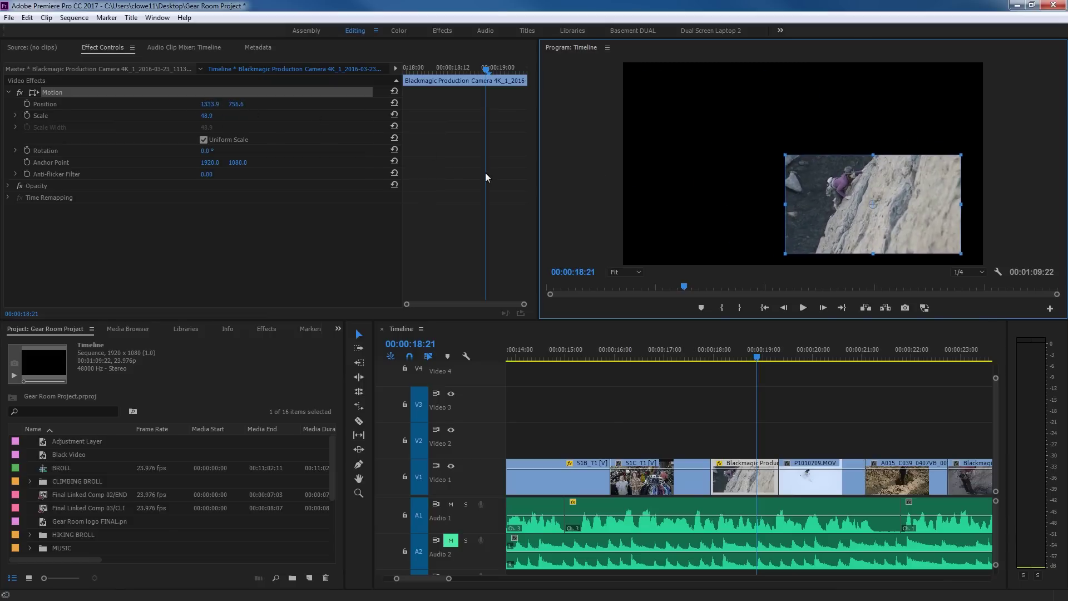
pyautogui.moveTo(834, 184); pyautogui.dragTo(726, 132)
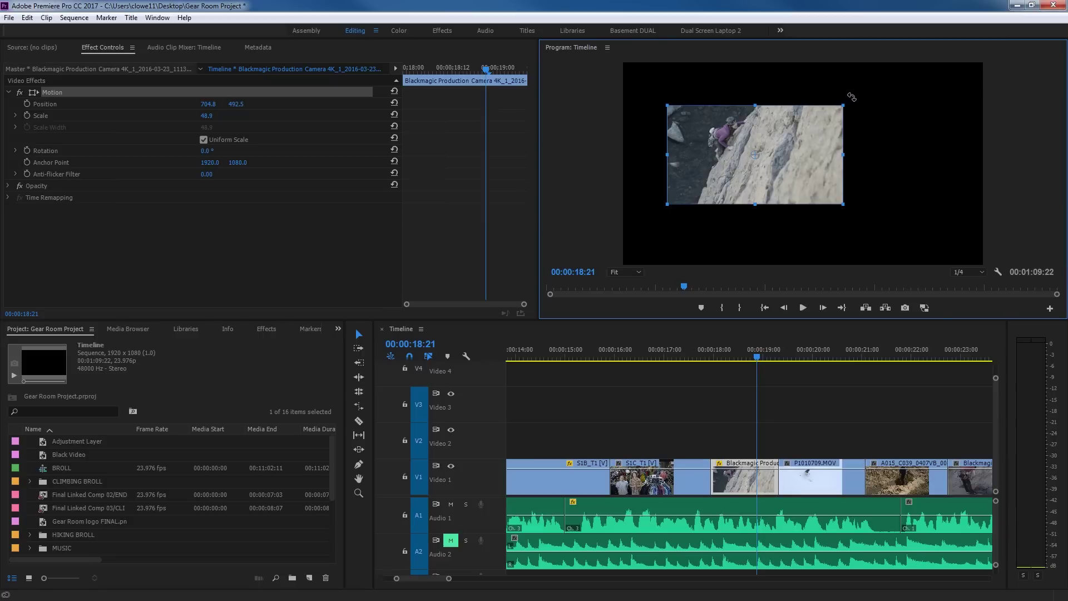
# Try rotating the clip about 36° and enlarging it to about 62% from a corner anchor point, and reset the Motion effect
pyautogui.moveTo(852, 97); pyautogui.dragTo(726, 86)
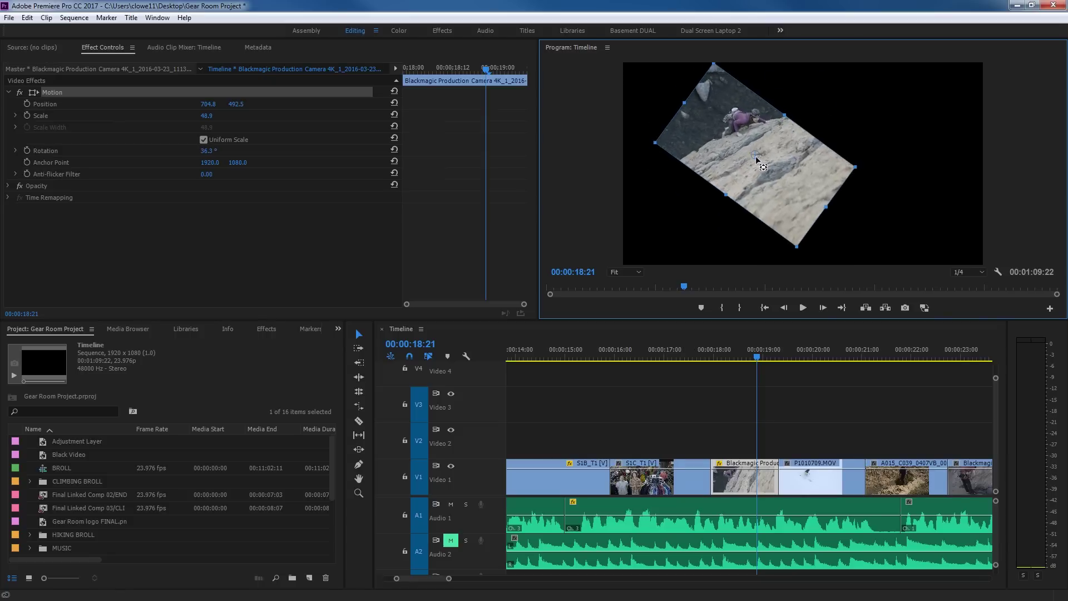
pyautogui.moveTo(756, 158); pyautogui.dragTo(715, 67)
pyautogui.moveTo(799, 250); pyautogui.dragTo(764, 211)
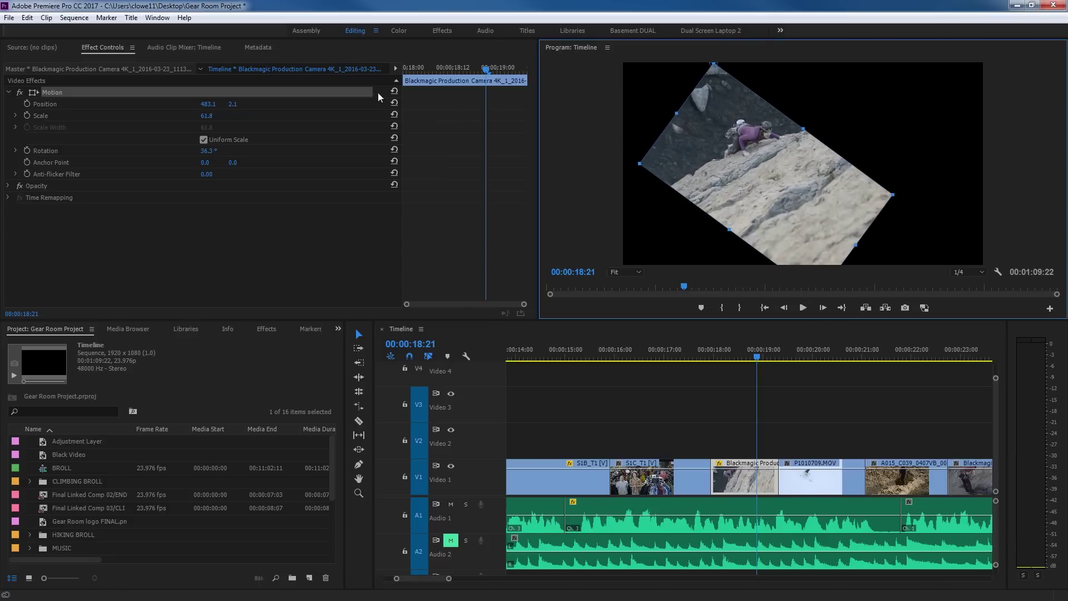
pyautogui.click(395, 91)
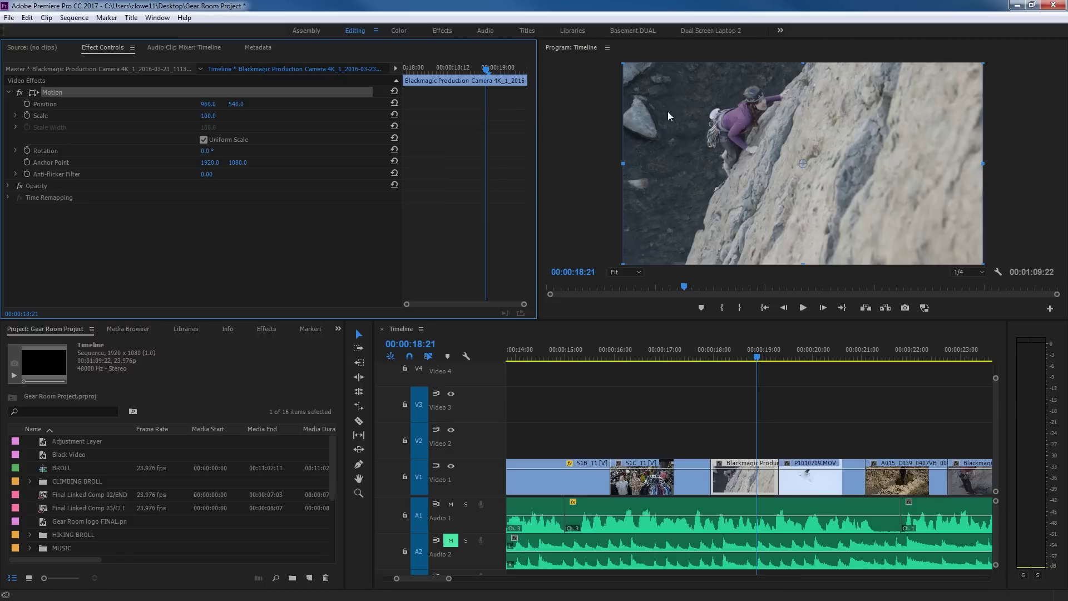
pyautogui.click(301, 257)
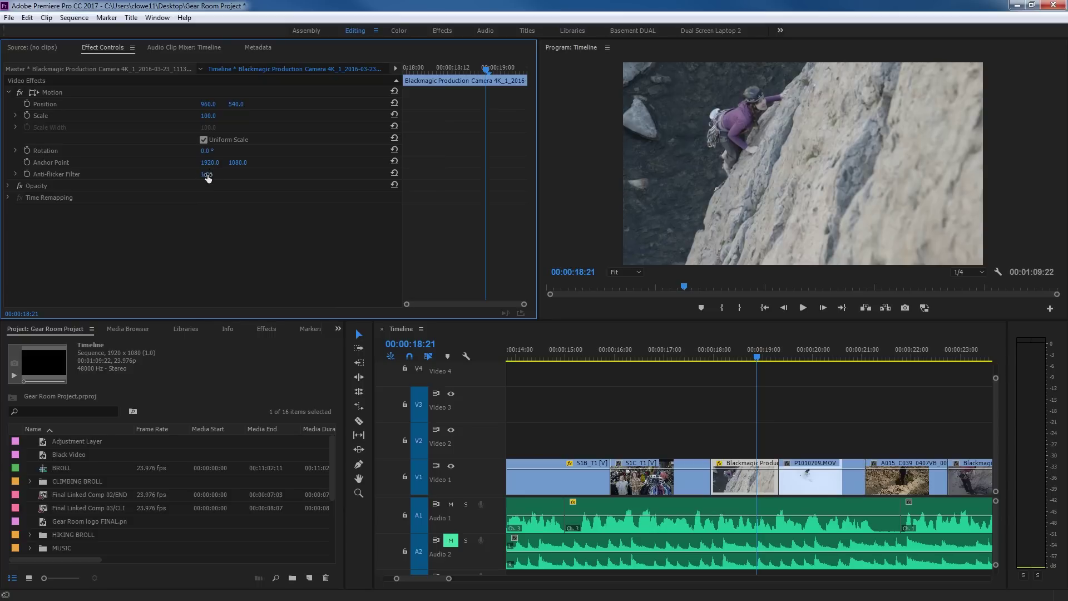
# Try different Anti-flicker Filter values on the climbing clip, and set the filter back to 0
pyautogui.moveTo(210, 180); pyautogui.dragTo(183, 179)
pyautogui.moveTo(206, 175); pyautogui.dragTo(215, 175)
pyautogui.click(211, 176)
pyautogui.write('0')
pyautogui.press('Return')
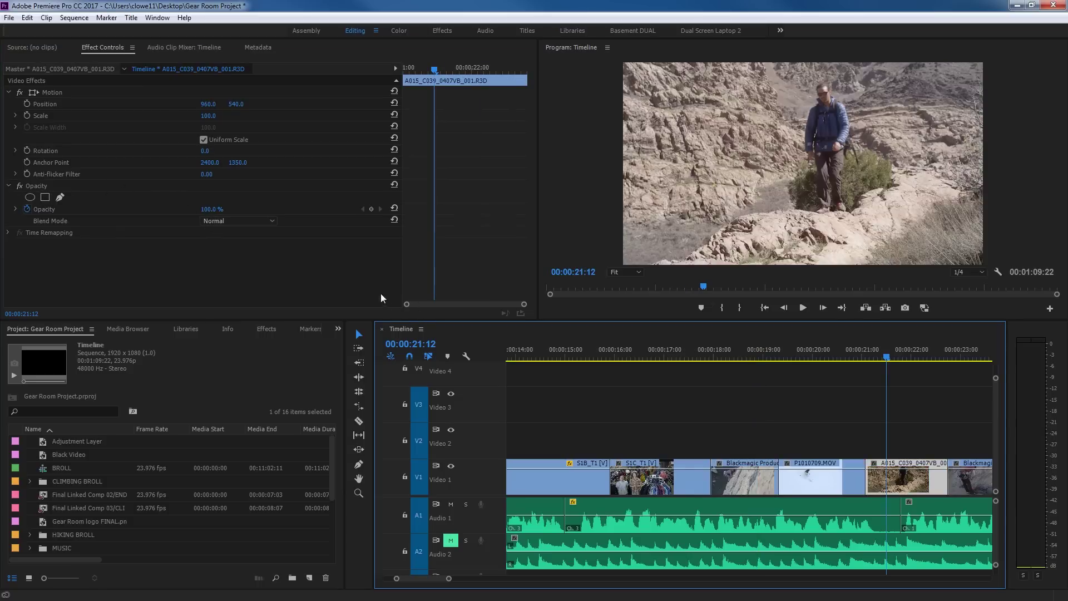
# Turn off Opacity keyframing for clip A015_C039_0407VB_001.R3D and try lowering its opacity to 37% and 0%
pyautogui.click(251, 242)
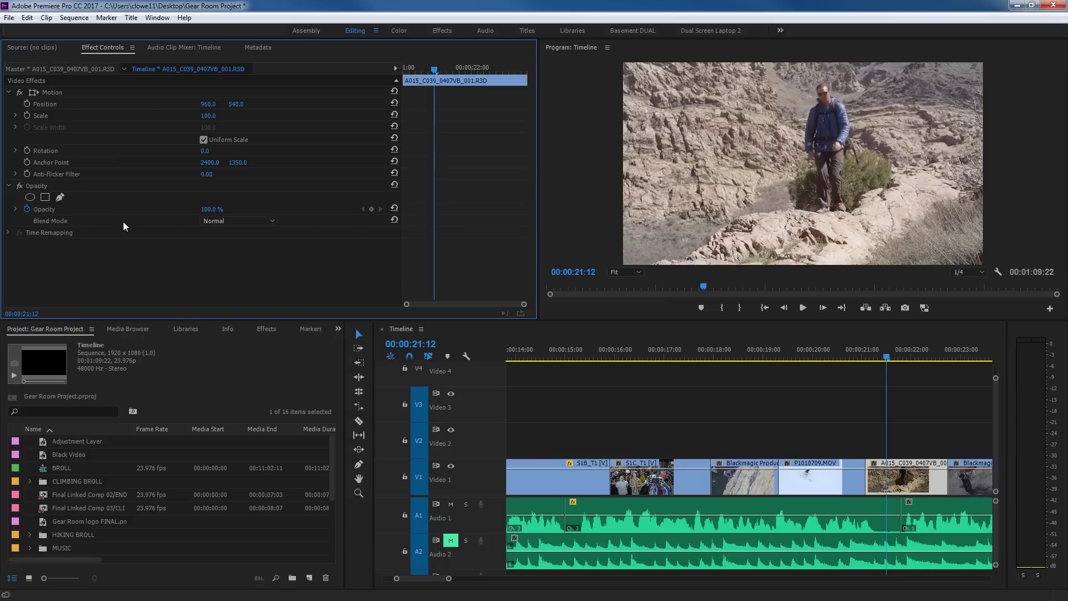
pyautogui.click(31, 210)
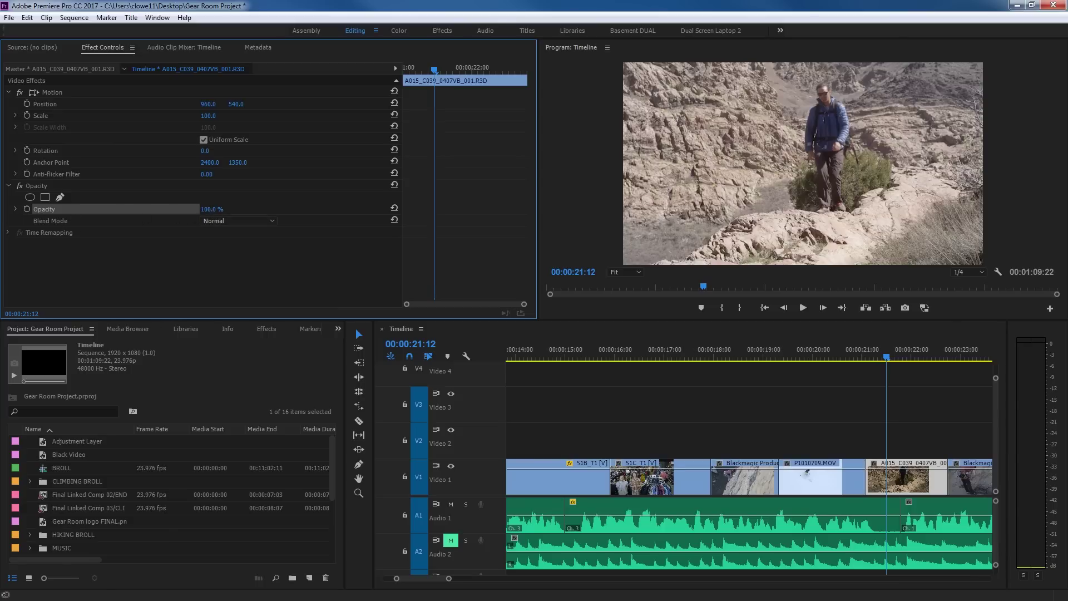
pyautogui.moveTo(215, 213); pyautogui.dragTo(180, 213)
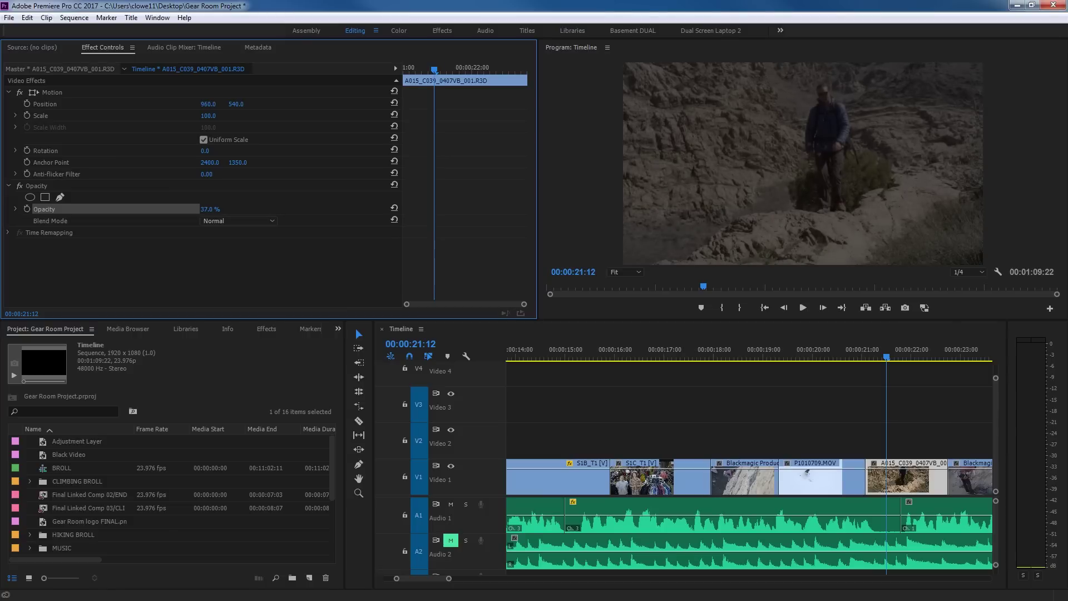
pyautogui.moveTo(180, 213); pyautogui.dragTo(167, 213)
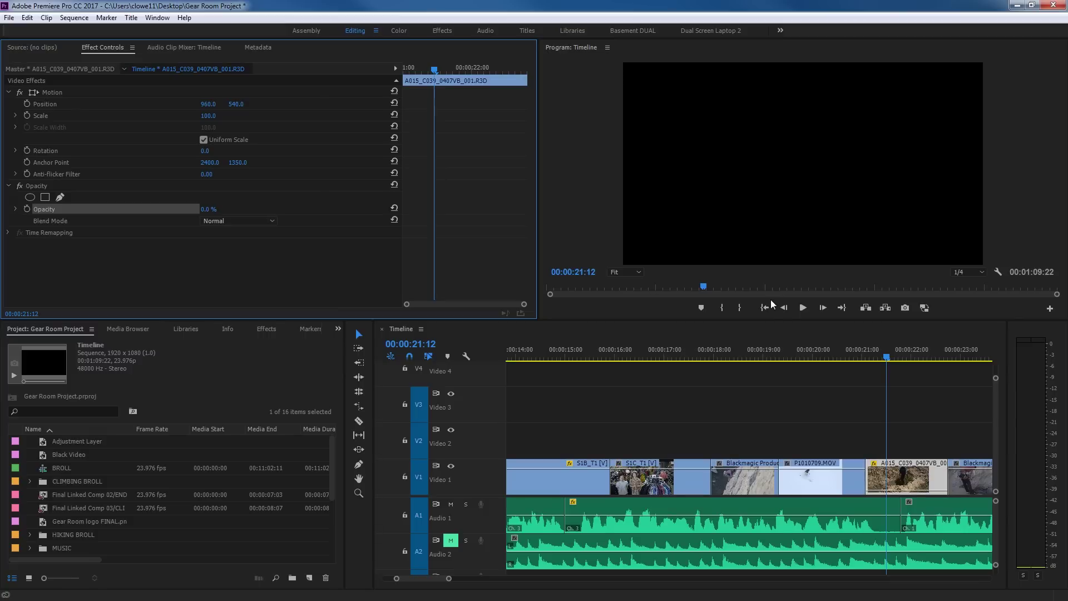
pyautogui.click(800, 360)
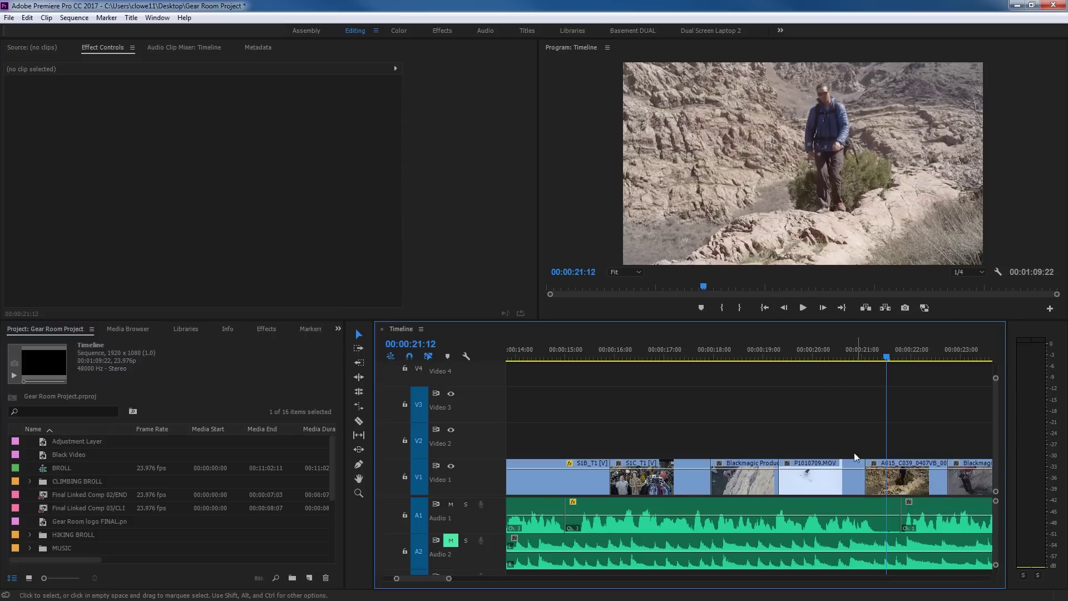
# Move the A015_C039 hiker clip to Video 2 above the climbing clip and preview the overlap at 00:00:18:13
pyautogui.click(890, 488)
pyautogui.moveTo(890, 480); pyautogui.dragTo(733, 448)
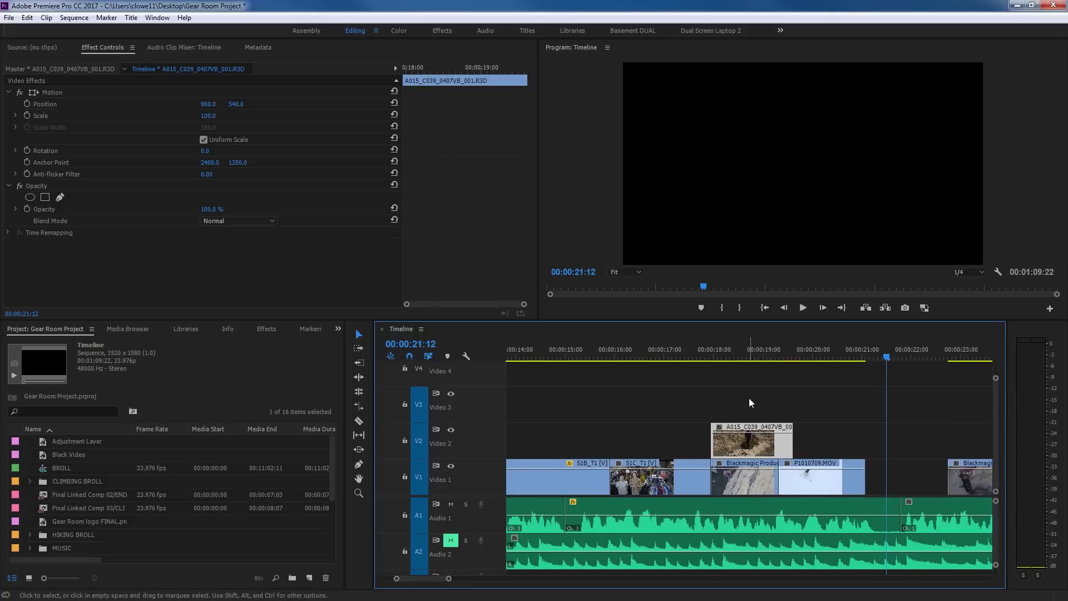
pyautogui.click(740, 350)
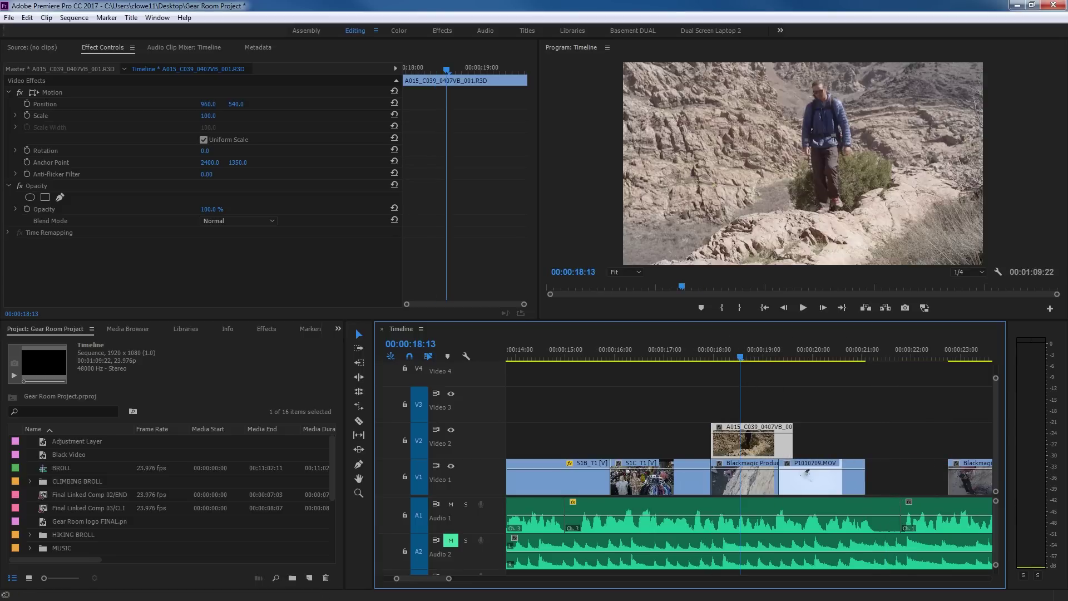
# Try Opacity values of about 52% and 6% on the Video 2 hiker clip, and set its opacity back to 100%
pyautogui.click(212, 216)
pyautogui.moveTo(211, 210)
pyautogui.mouseDown()
pyautogui.moveTo(187, 209)
pyautogui.moveTo(212, 210)
pyautogui.mouseUp()
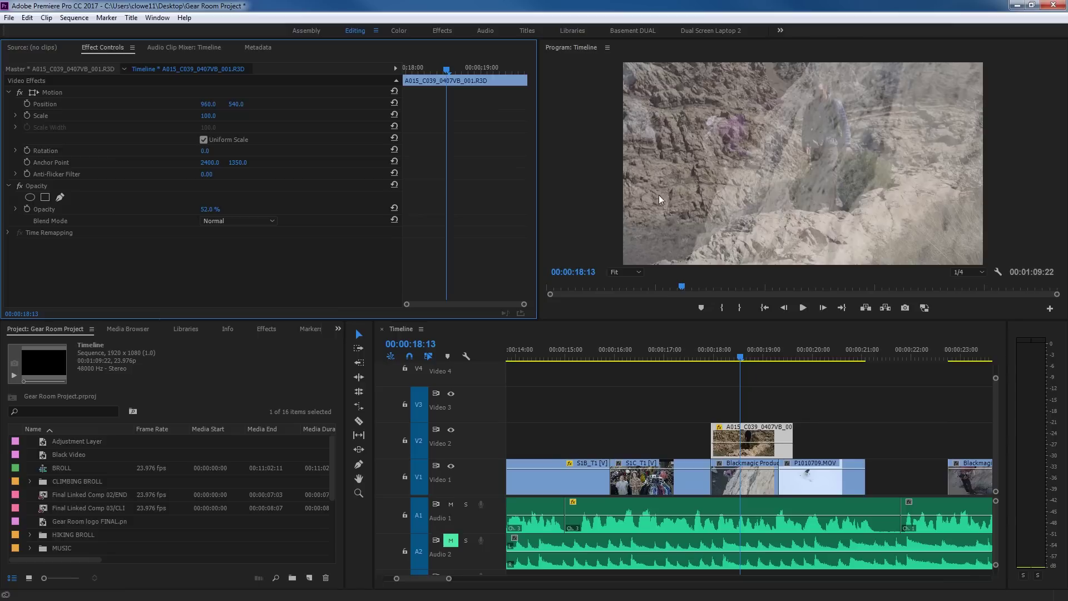
pyautogui.moveTo(210, 209); pyautogui.dragTo(192, 209)
pyautogui.click(757, 386)
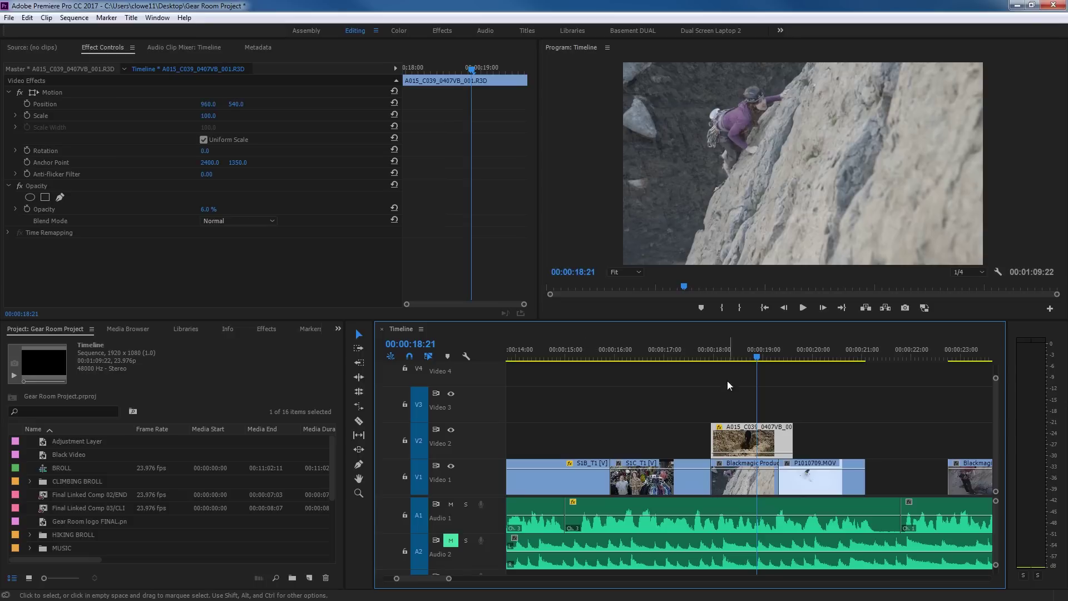
pyautogui.click(214, 207)
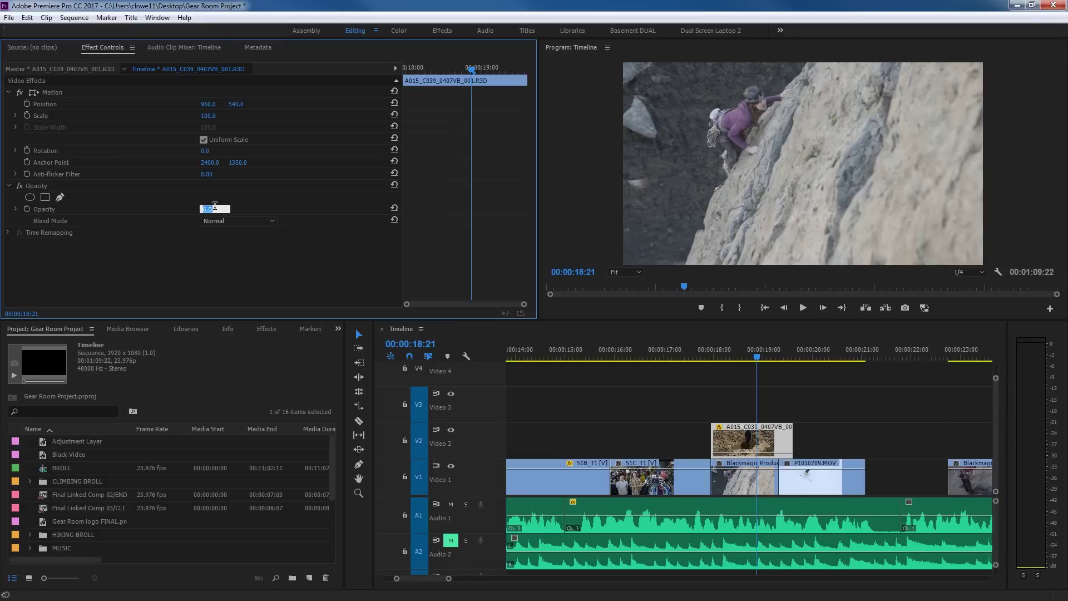
pyautogui.write('100')
pyautogui.press('Return')
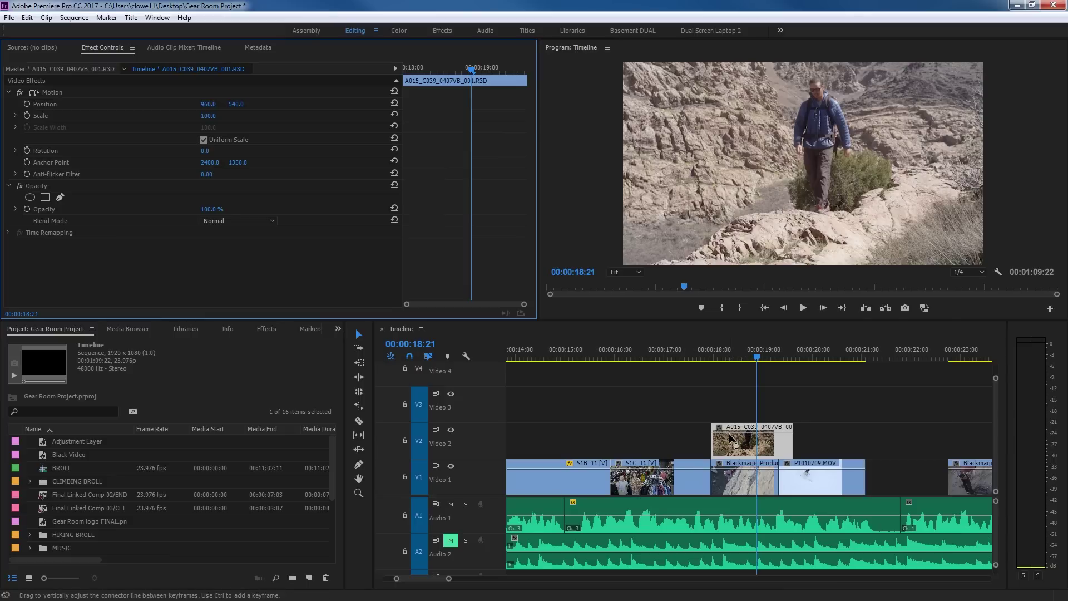
pyautogui.click(739, 399)
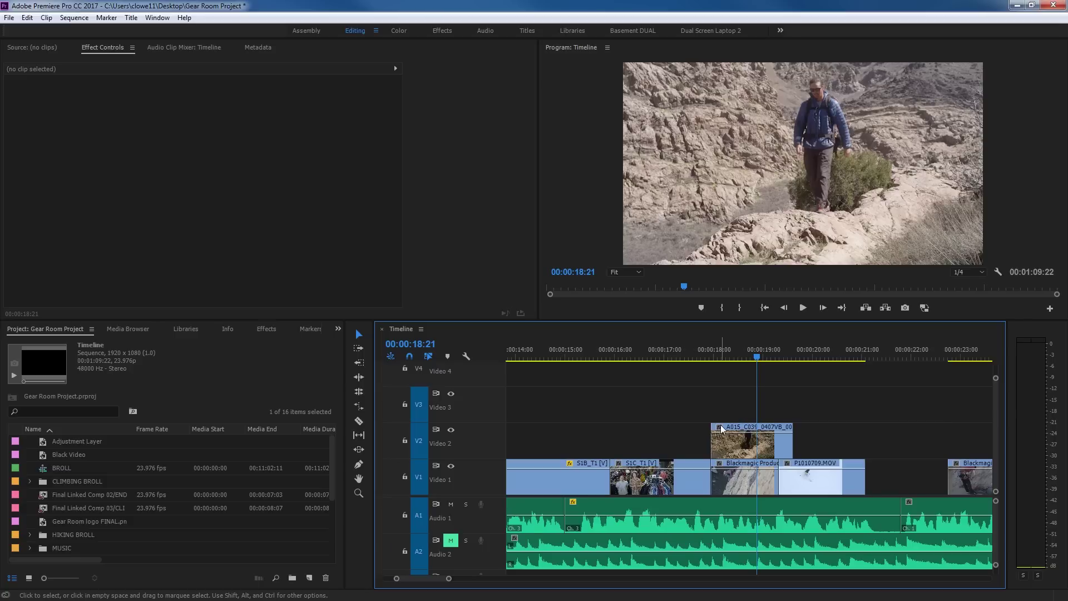
# Try minimizing and re-expanding the timeline tracks, and set the Video 2 hiker clip's opacity line to 15.4% and 56.4%
pyautogui.hotkey('shift', '-')
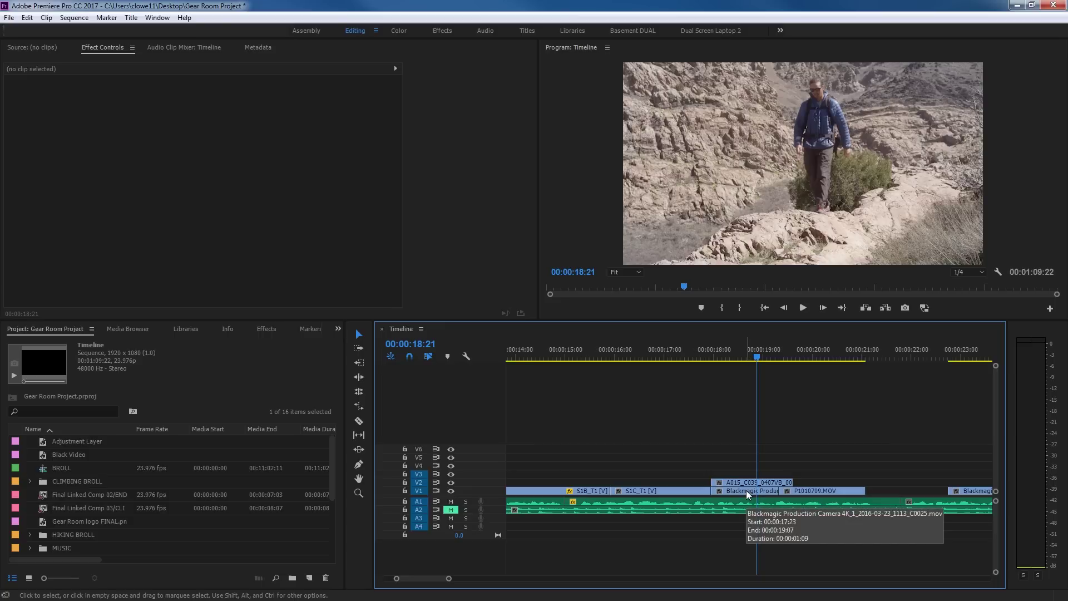
pyautogui.hotkey('shift', '=')
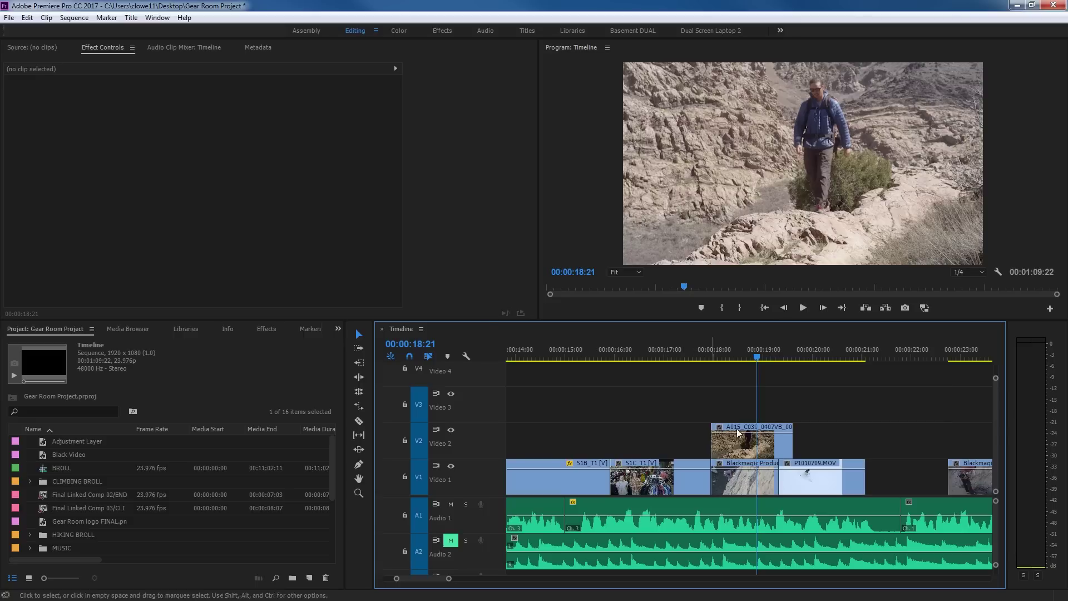
pyautogui.click(749, 447)
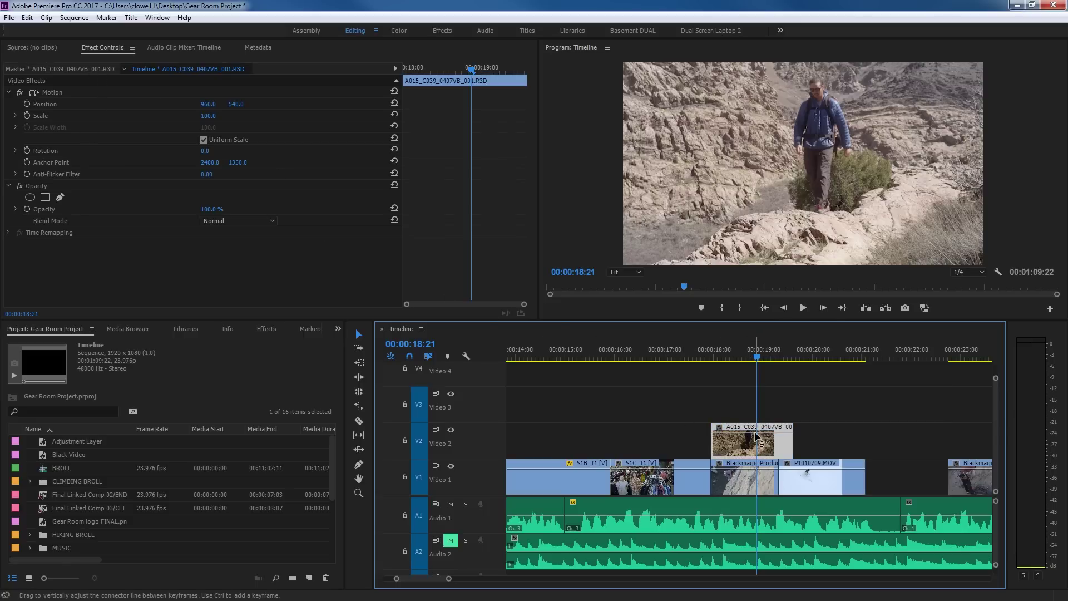
pyautogui.moveTo(761, 443); pyautogui.dragTo(761, 454)
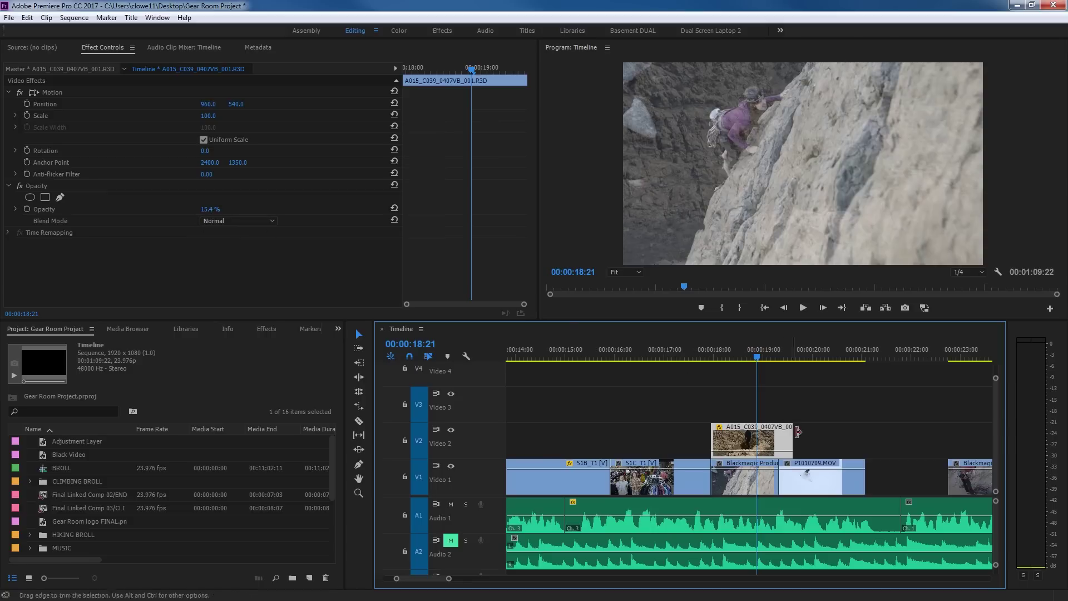
pyautogui.moveTo(761, 454); pyautogui.dragTo(740, 444)
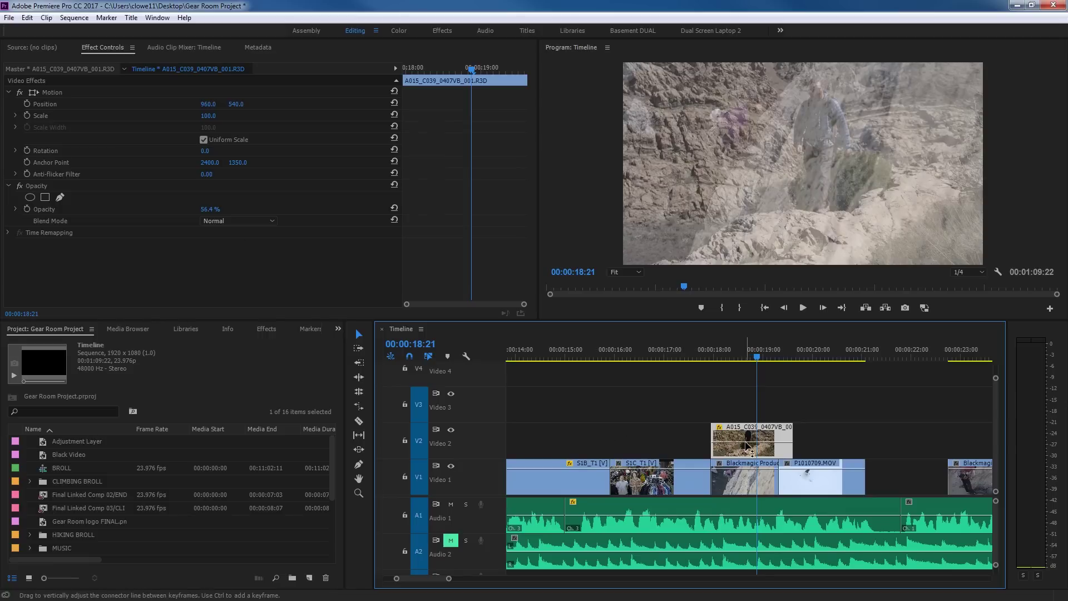
# Examine the timeline display settings and the Motion and Opacity keyframe choices offered by the Video 2 hiker clip's FX badge
pyautogui.click(468, 356)
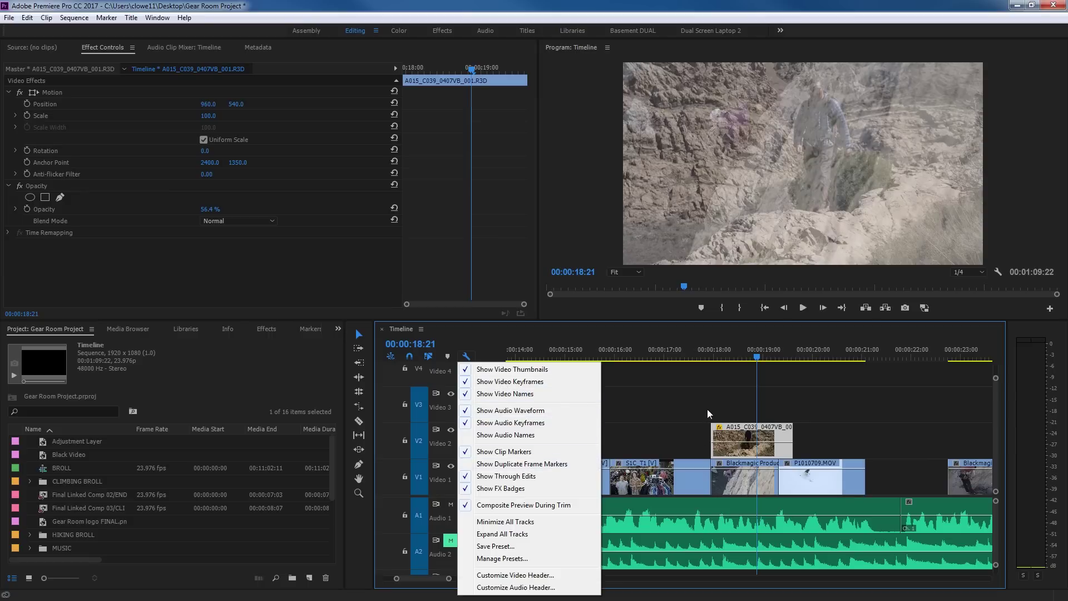
pyautogui.click(725, 415)
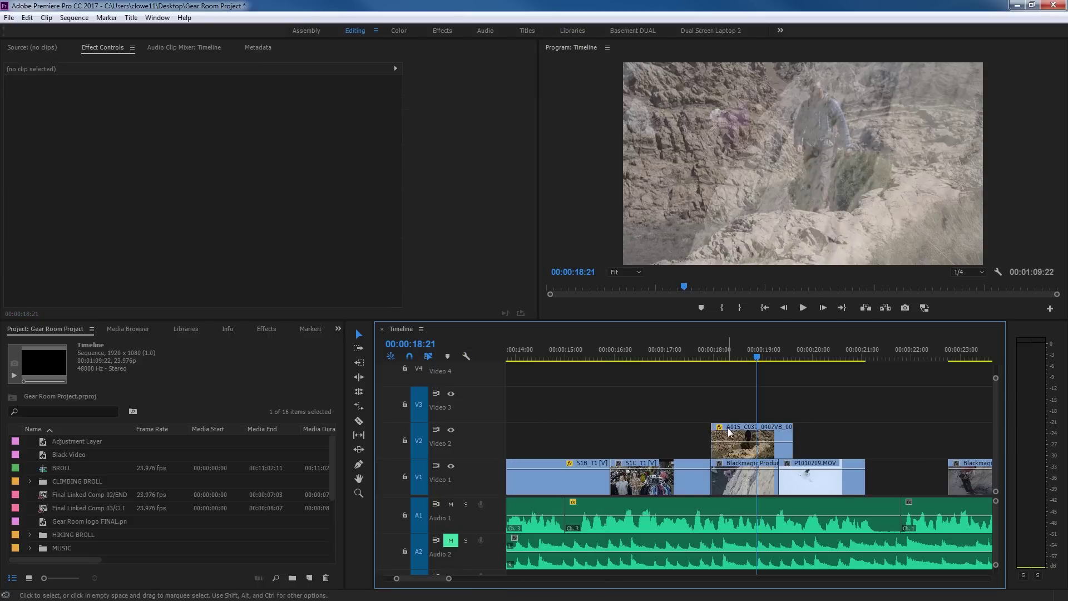
pyautogui.click(719, 428)
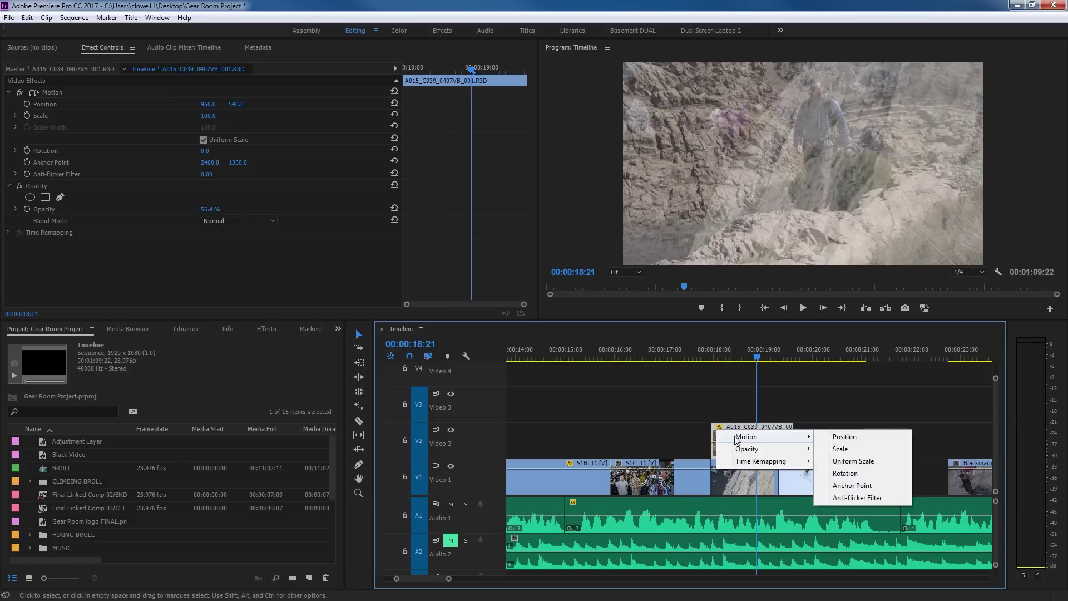
pyautogui.moveTo(754, 449)
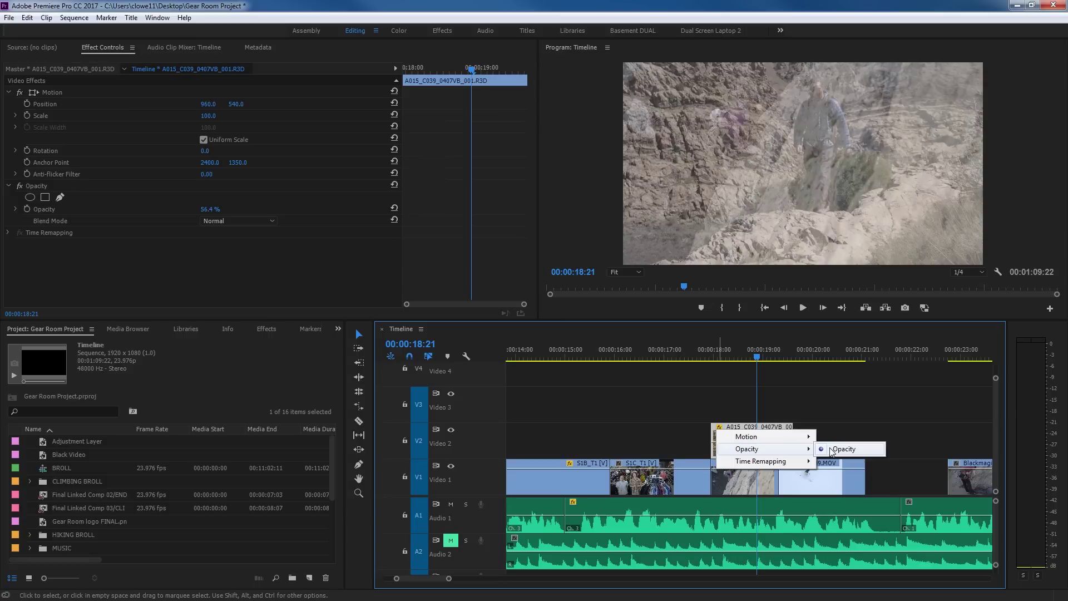
pyautogui.moveTo(783, 436)
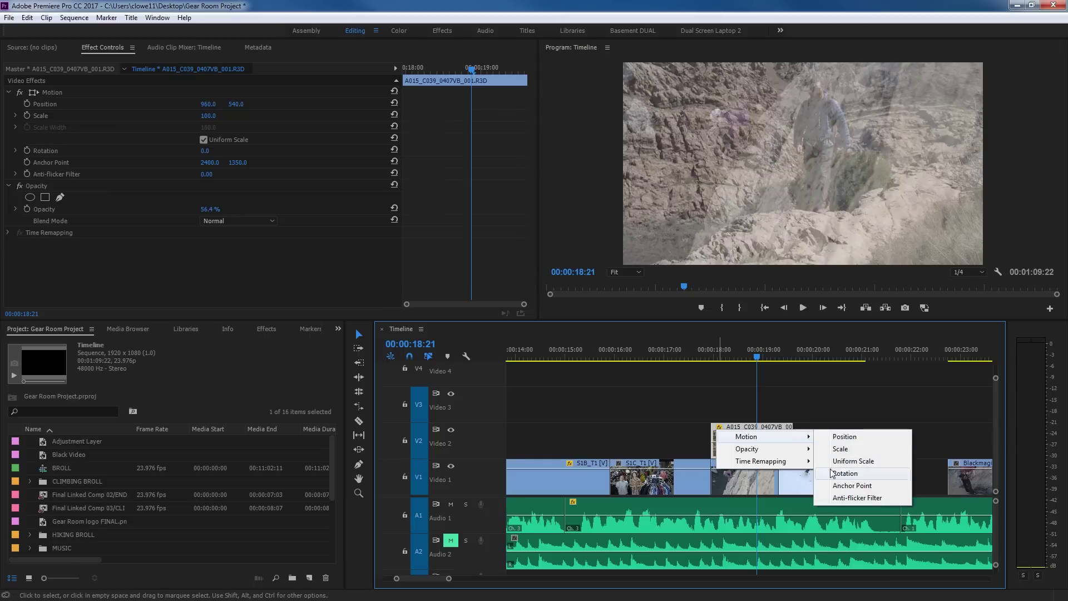
pyautogui.click(804, 385)
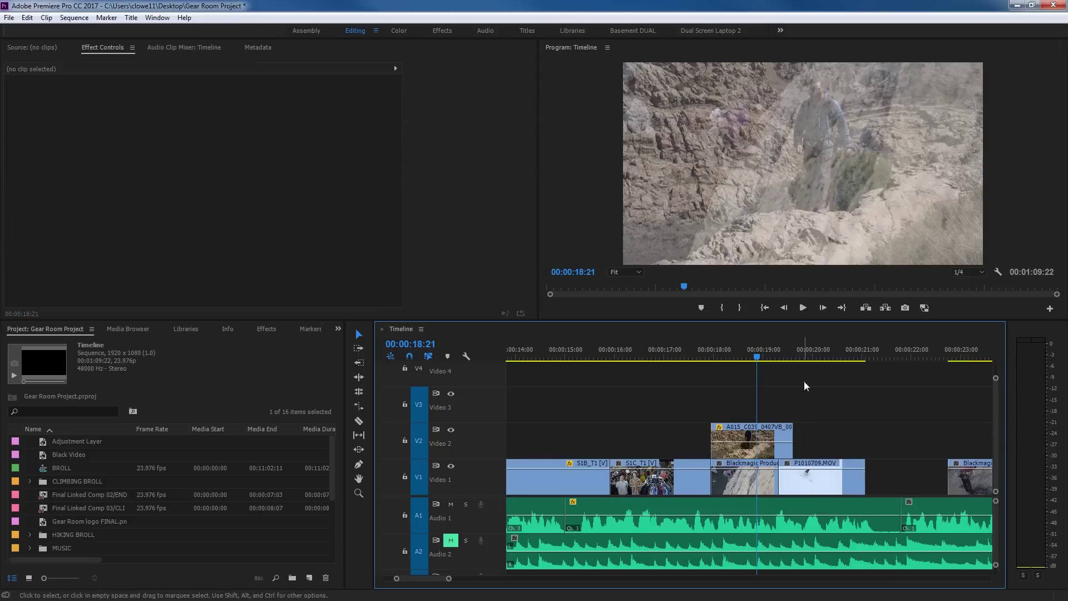
# Set the Video 2 hiker clip's opacity to 100%
pyautogui.click(755, 442)
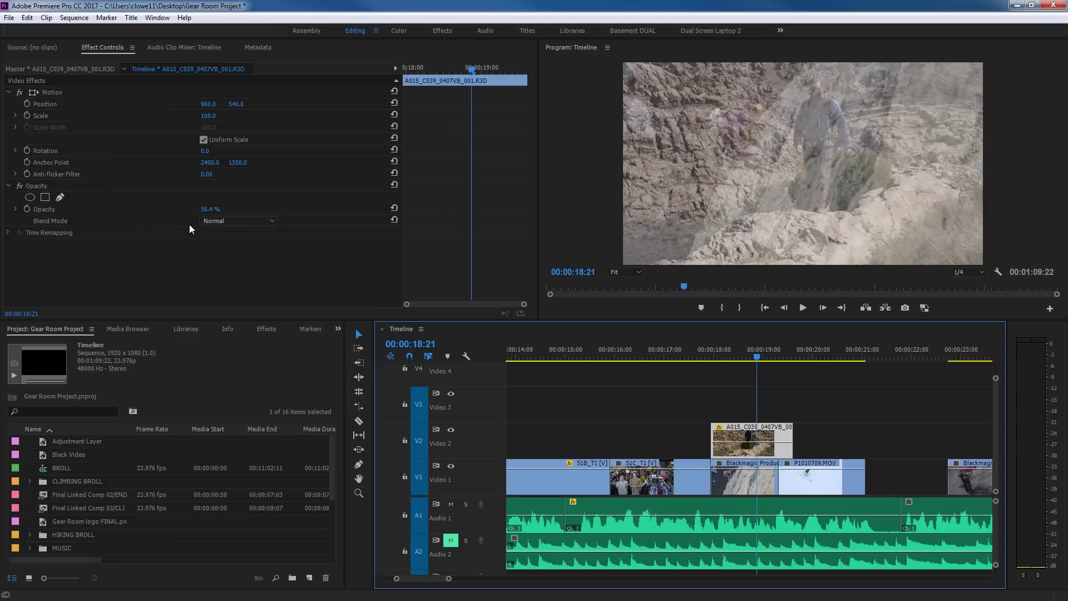
pyautogui.click(746, 419)
pyautogui.click(740, 440)
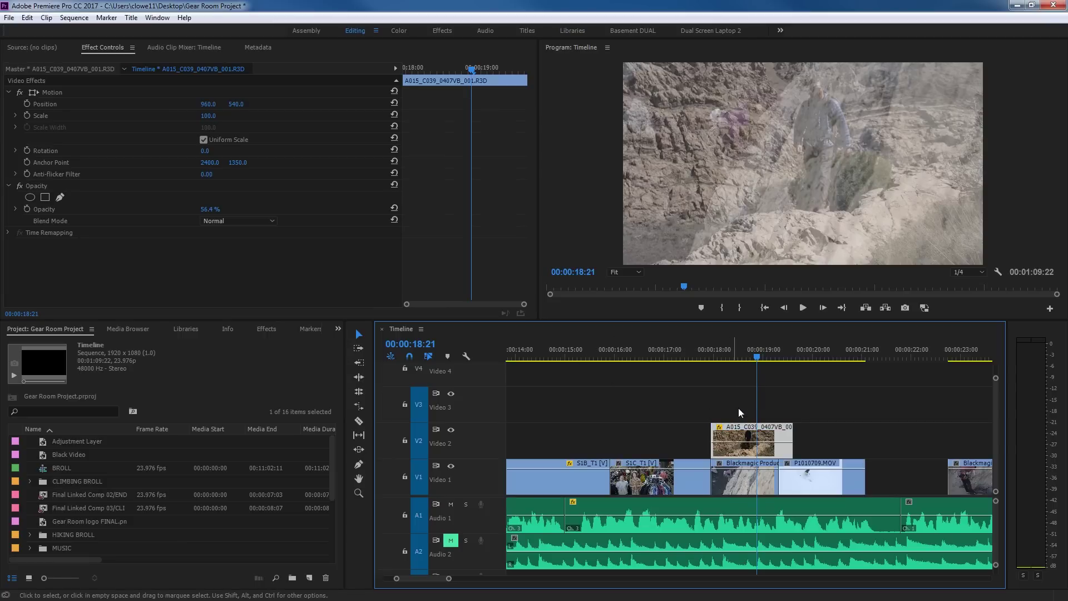
pyautogui.click(210, 209)
pyautogui.write('10')
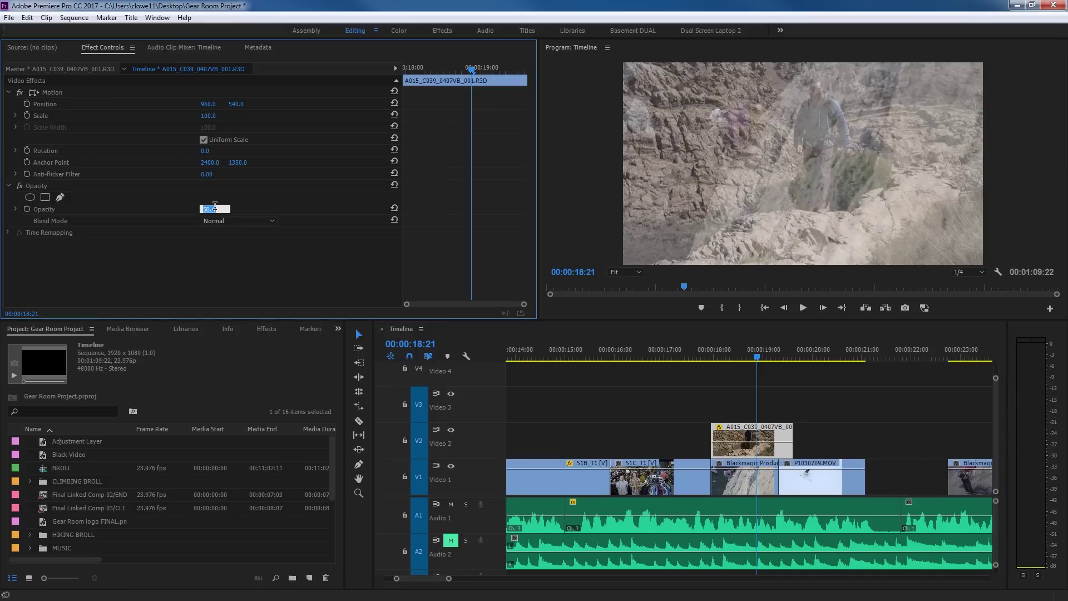
pyautogui.write('0')
pyautogui.press('Return')
# Undo the Overlay blend mode on the Video 2 hiker clip and reselect the clip
pyautogui.click(735, 484)
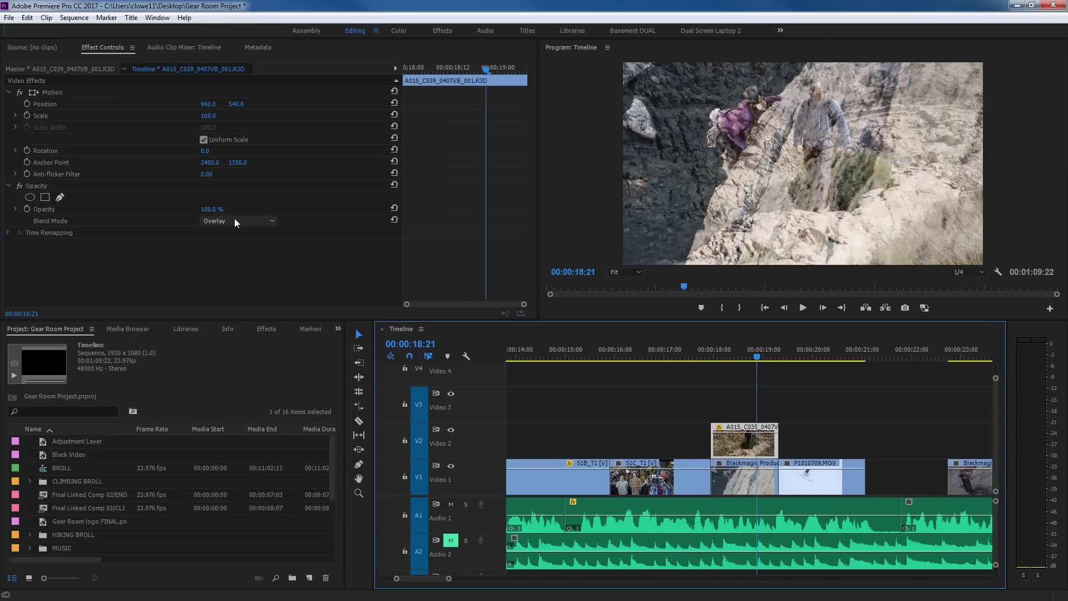
pyautogui.hotkey('ctrl', 'z')
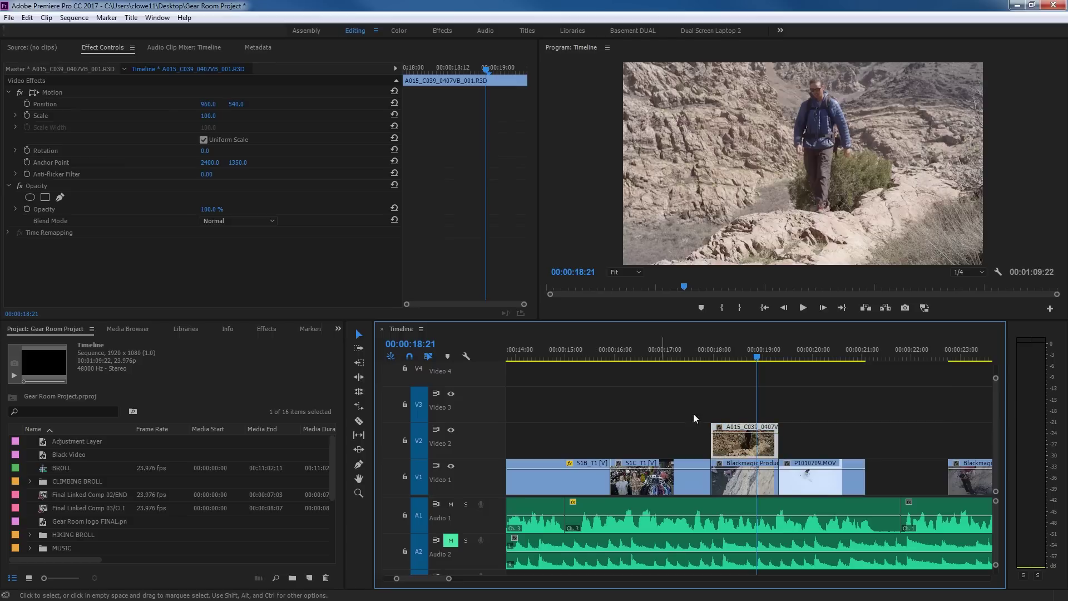
pyautogui.click(744, 412)
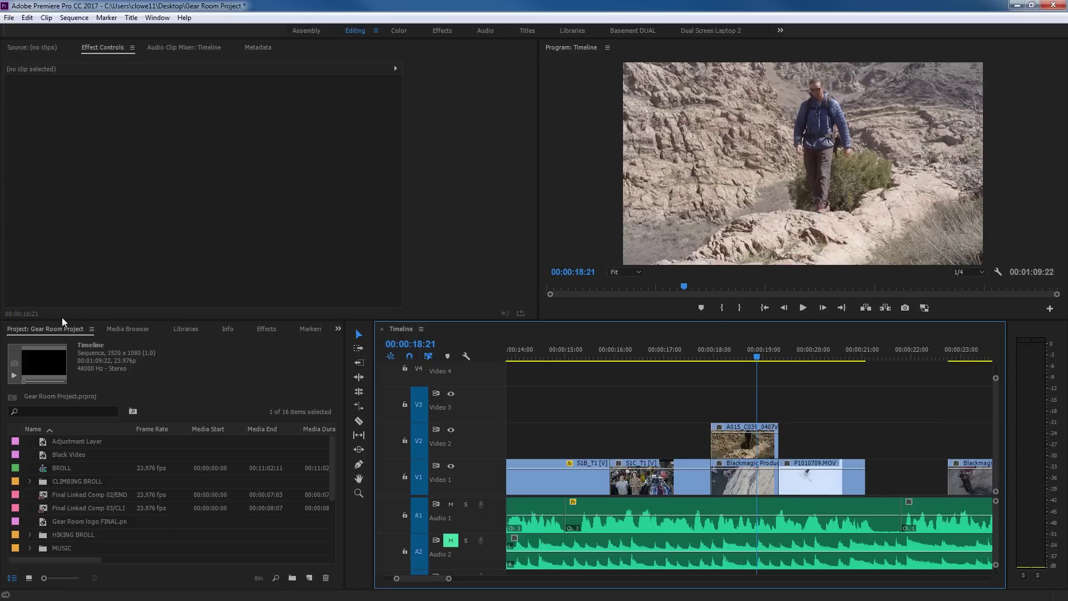
pyautogui.click(736, 449)
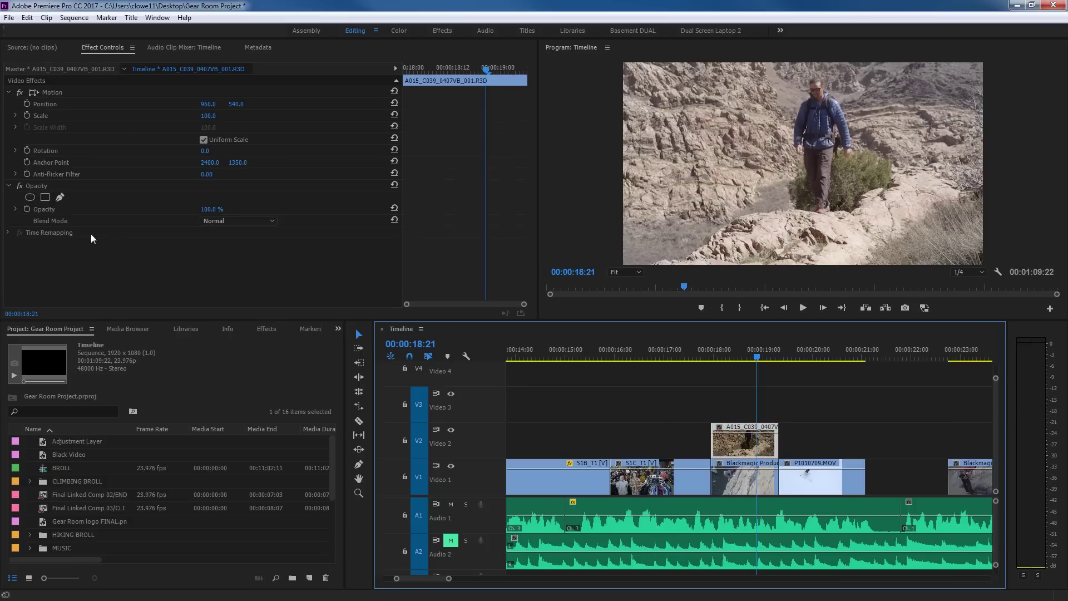
# Review the hiker clip's available blend modes, and read the Normal, Dissolve and Darken descriptions on Adobe's Blending modes help page in the browser
pyautogui.click(227, 221)
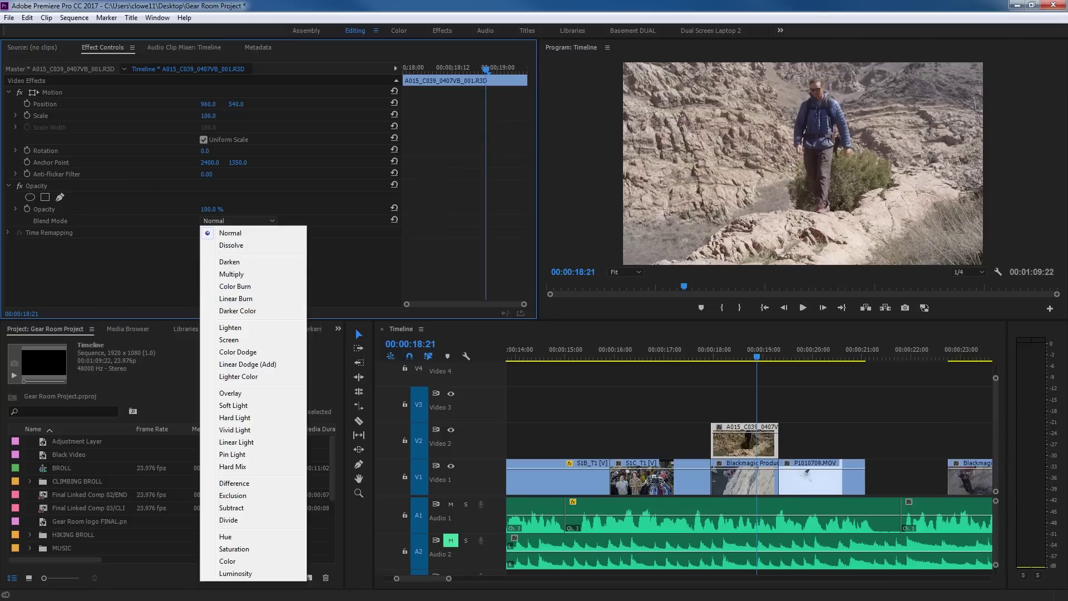
pyautogui.click(336, 446)
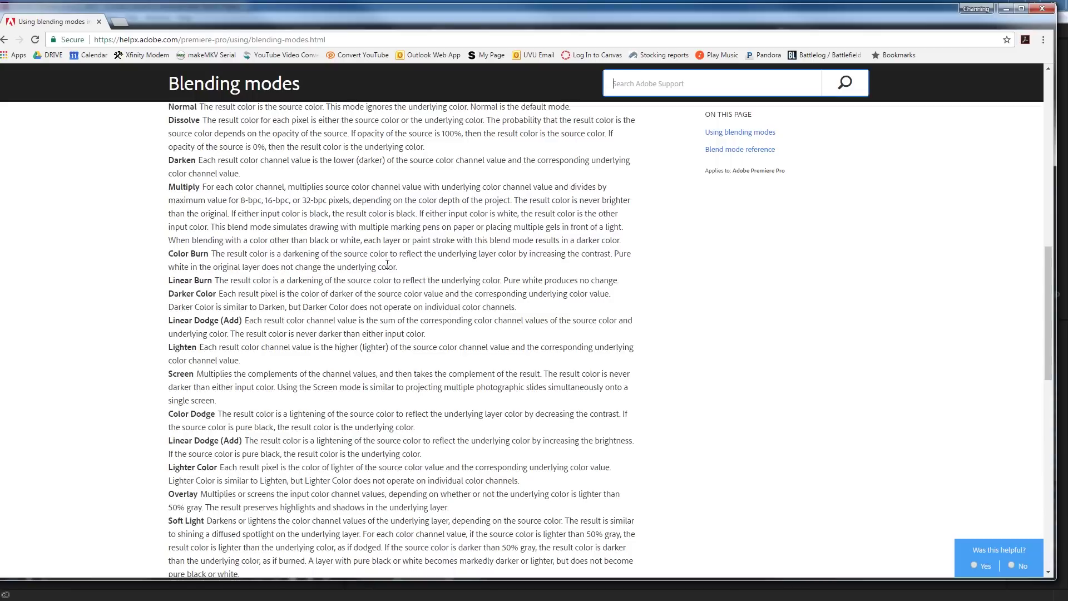
pyautogui.scroll(1, 291, 181)
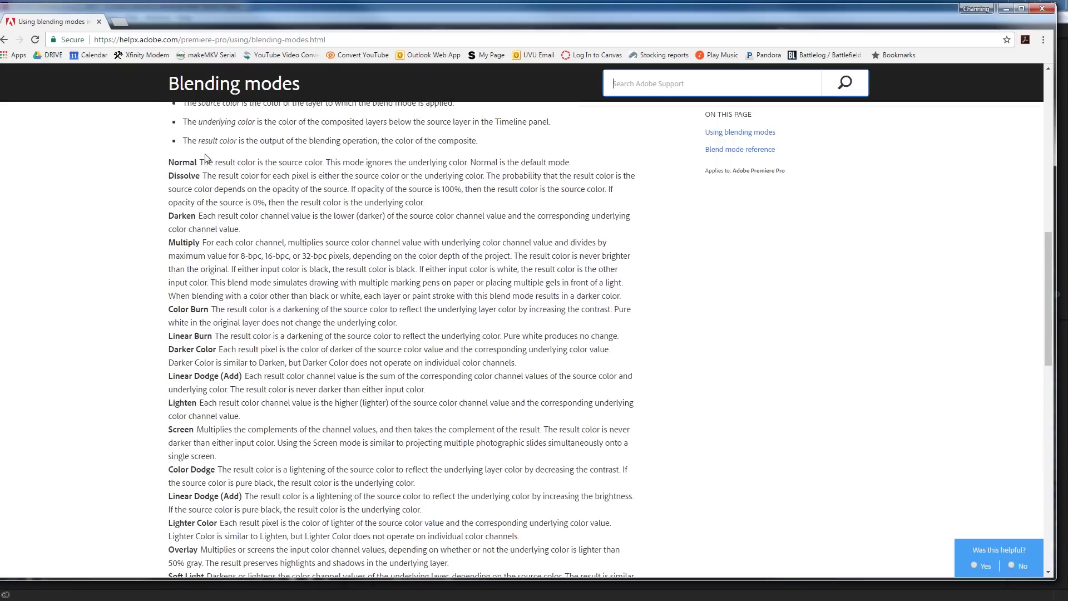
pyautogui.moveTo(201, 162); pyautogui.dragTo(557, 171)
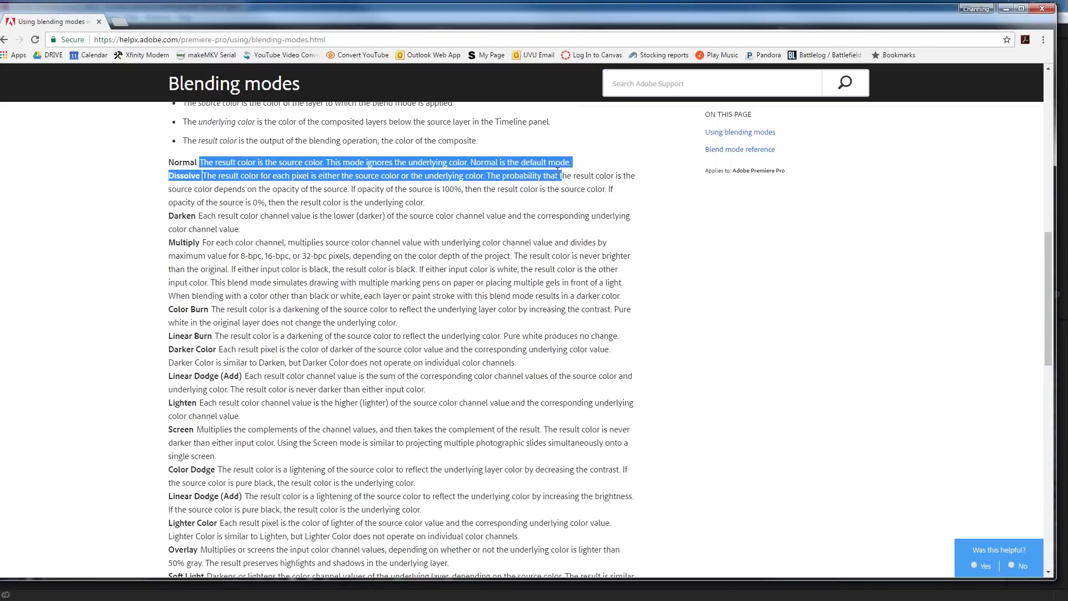
pyautogui.click(317, 172)
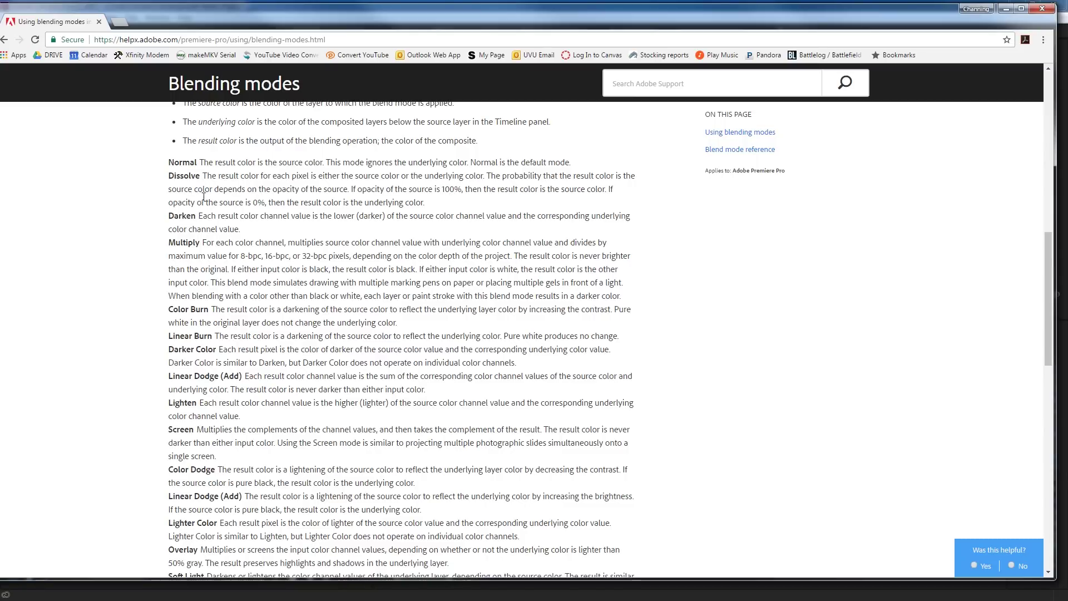
pyautogui.moveTo(241, 229); pyautogui.dragTo(208, 218)
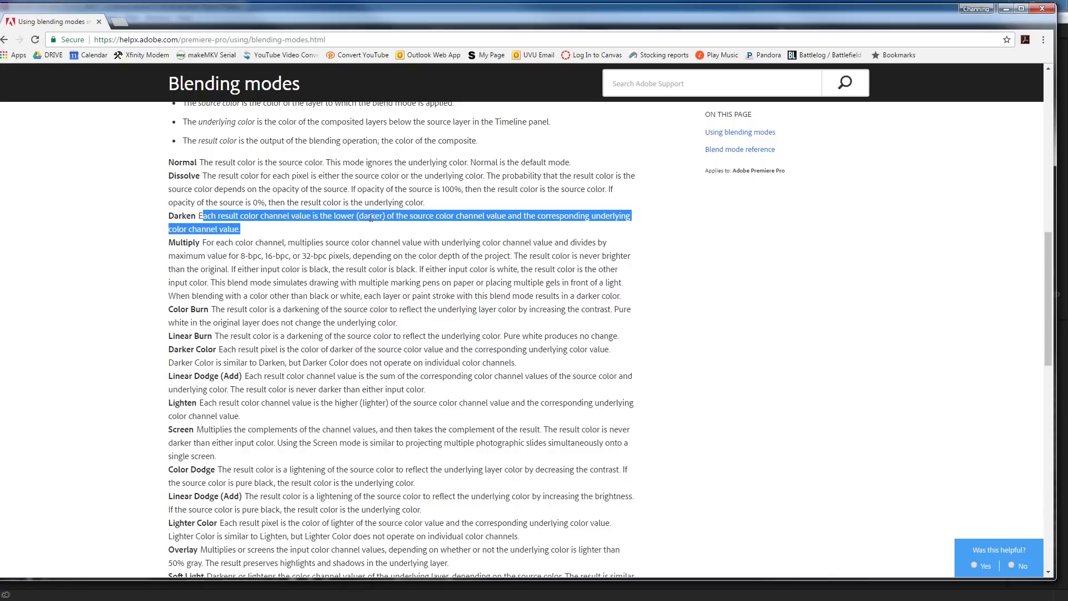
pyautogui.click(437, 222)
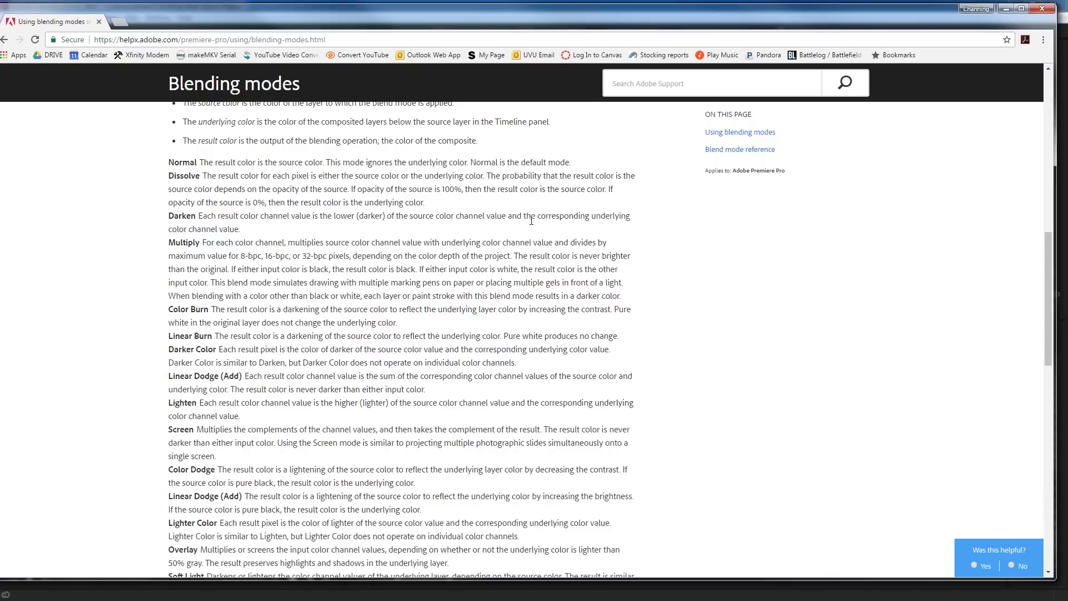
pyautogui.moveTo(605, 215); pyautogui.dragTo(647, 218)
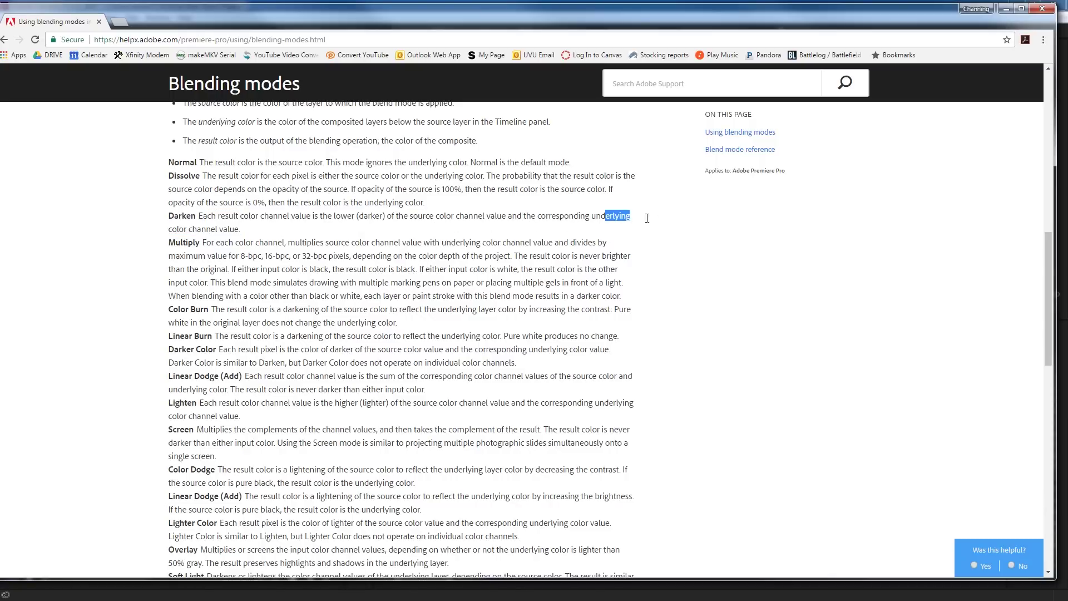
pyautogui.click(356, 238)
# Read the remaining blend mode descriptions, including Color Dodge and Screen, and return to Premiere Pro
pyautogui.scroll(-2, 204, 255)
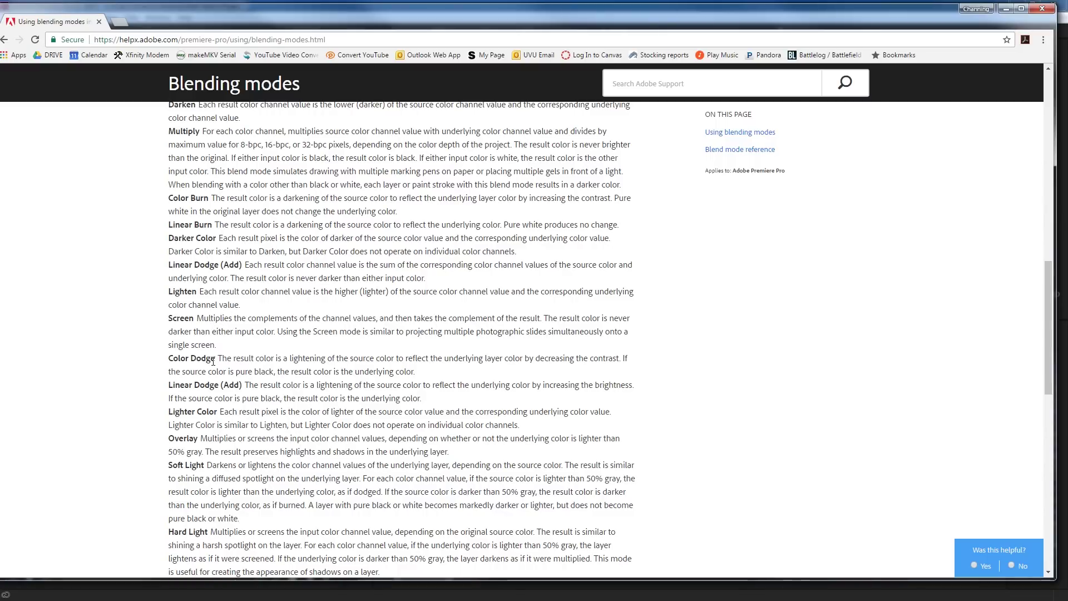
pyautogui.moveTo(213, 362); pyautogui.dragTo(182, 361)
pyautogui.click(182, 365)
pyautogui.scroll(-5, 471, 280)
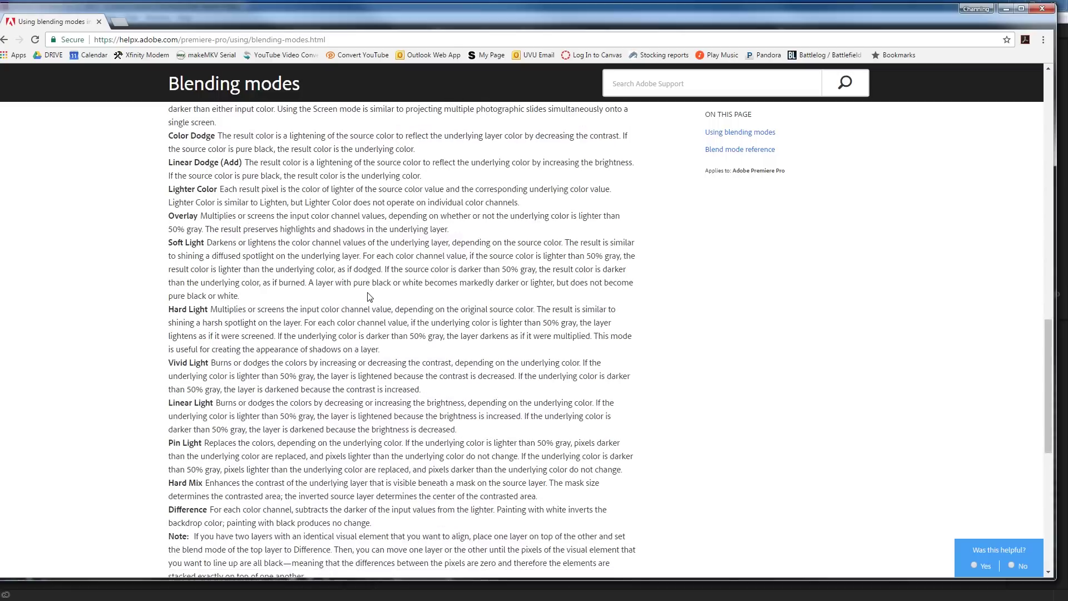
pyautogui.scroll(-2, 294, 310)
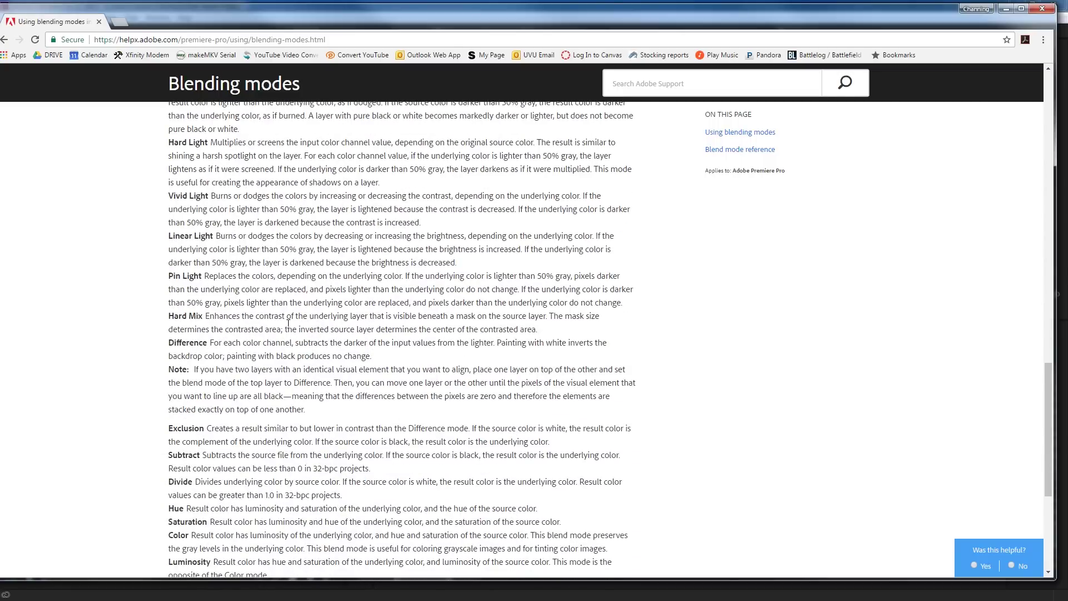
pyautogui.scroll(4, 292, 309)
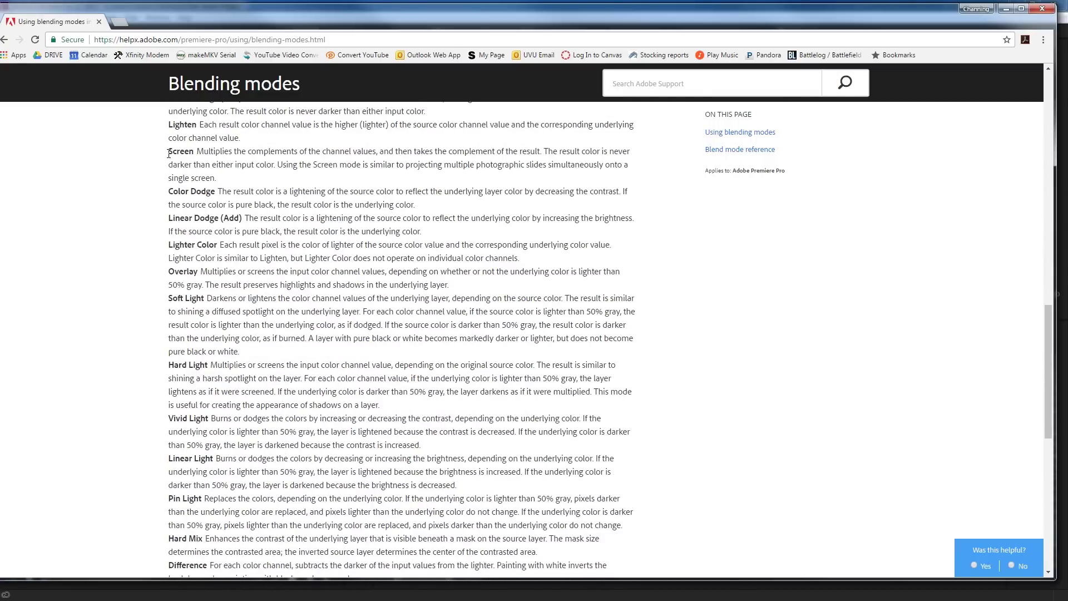
pyautogui.moveTo(193, 151); pyautogui.dragTo(170, 149)
pyautogui.click(329, 149)
pyautogui.click(1005, 8)
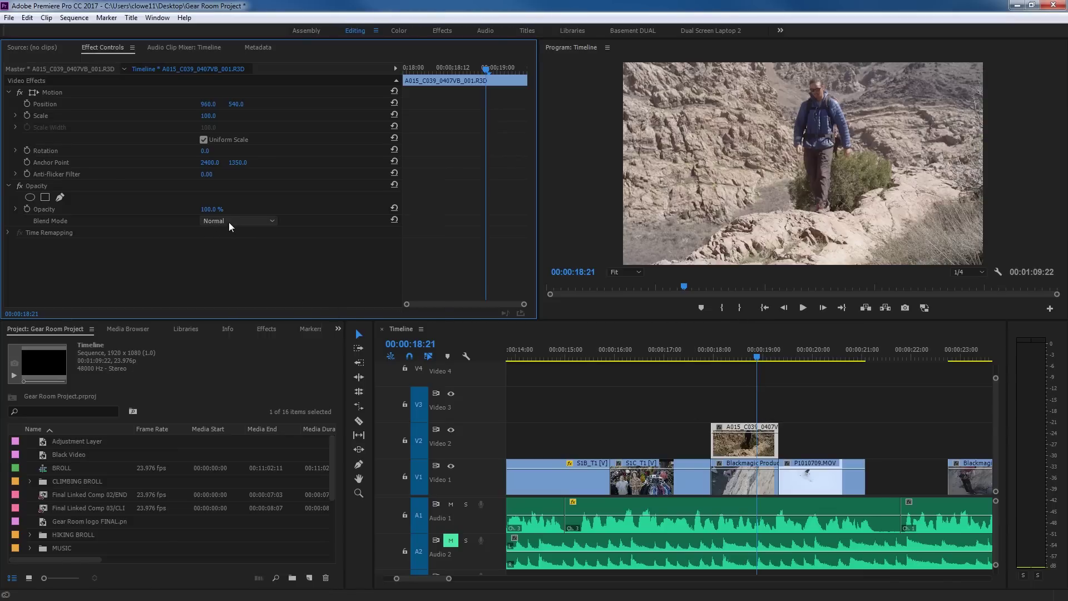
# Try the Darken blend mode on the Video 2 hiker clip, and set its blend mode to Multiply
pyautogui.click(235, 221)
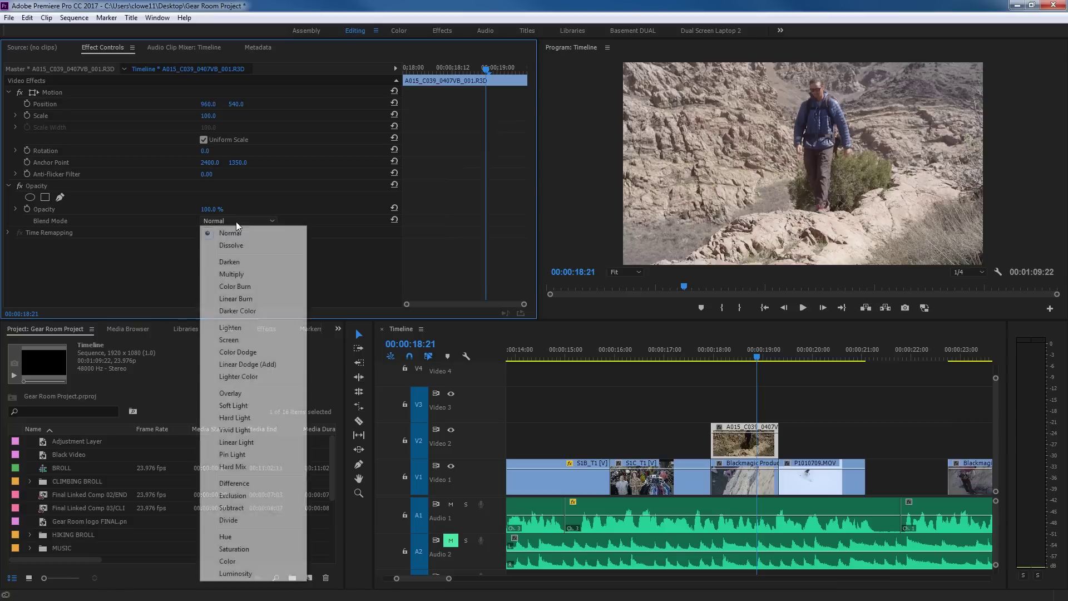
pyautogui.click(241, 263)
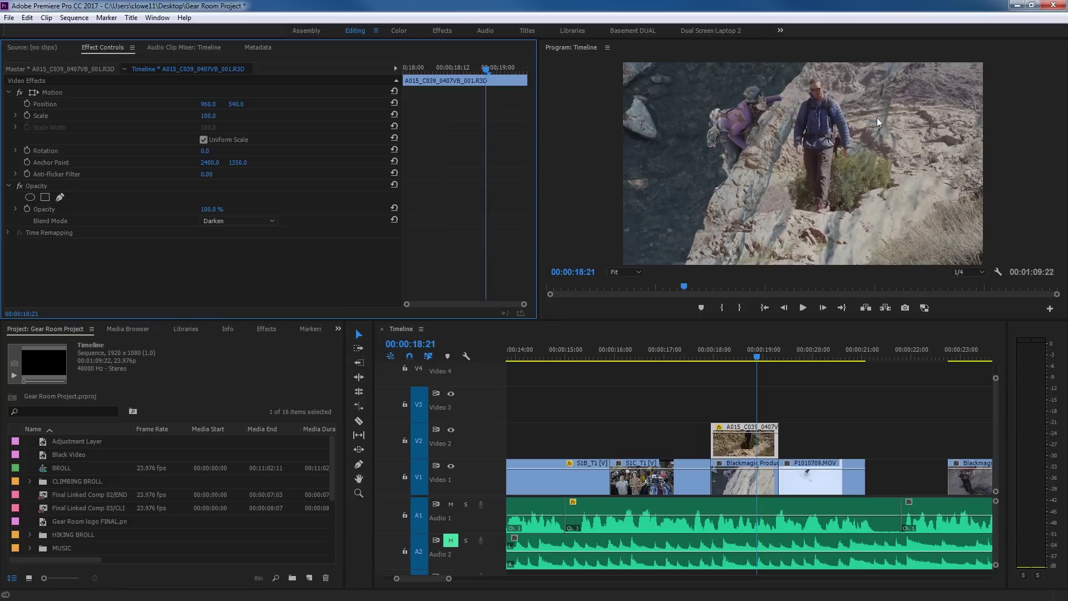
pyautogui.click(214, 221)
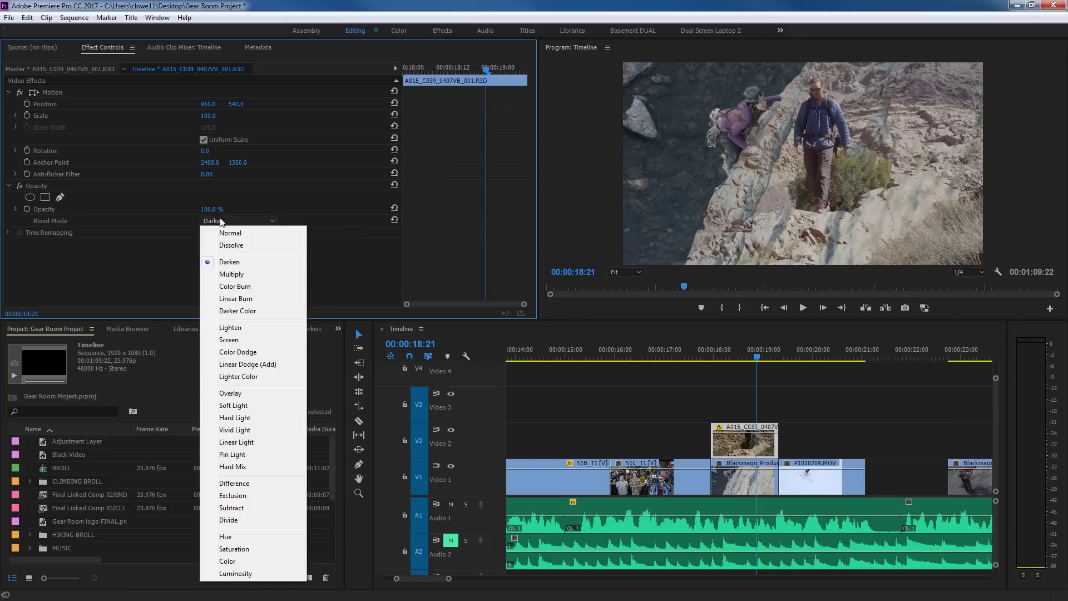
pyautogui.click(238, 275)
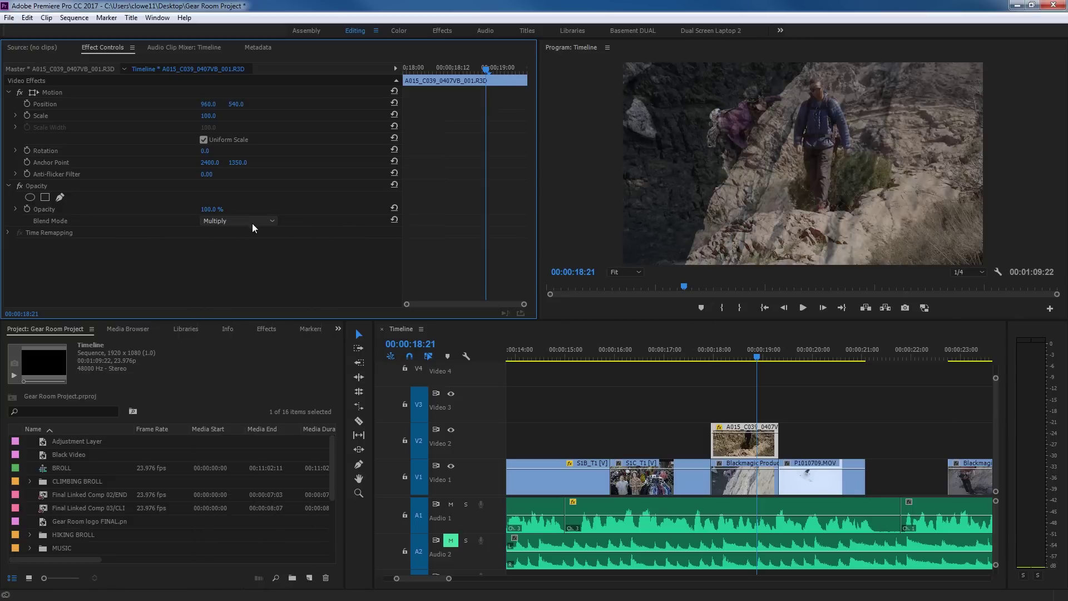
# Try the Color Burn, Linear Burn and Screen blend modes on the Video 2 hiker clip, and undo the blend mode change
pyautogui.click(250, 221)
pyautogui.click(237, 286)
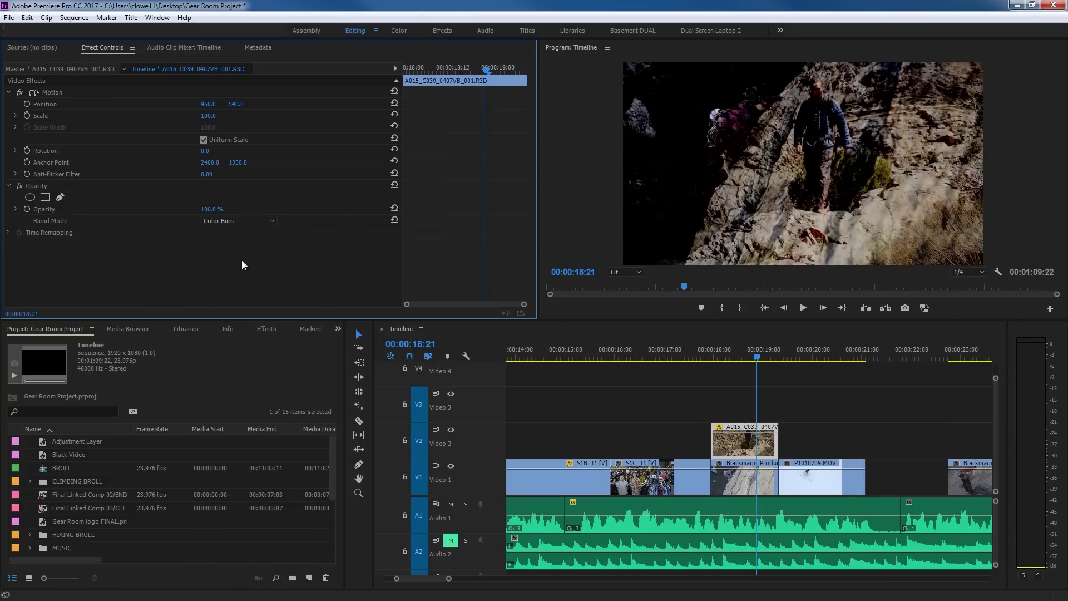
pyautogui.click(230, 221)
pyautogui.click(244, 299)
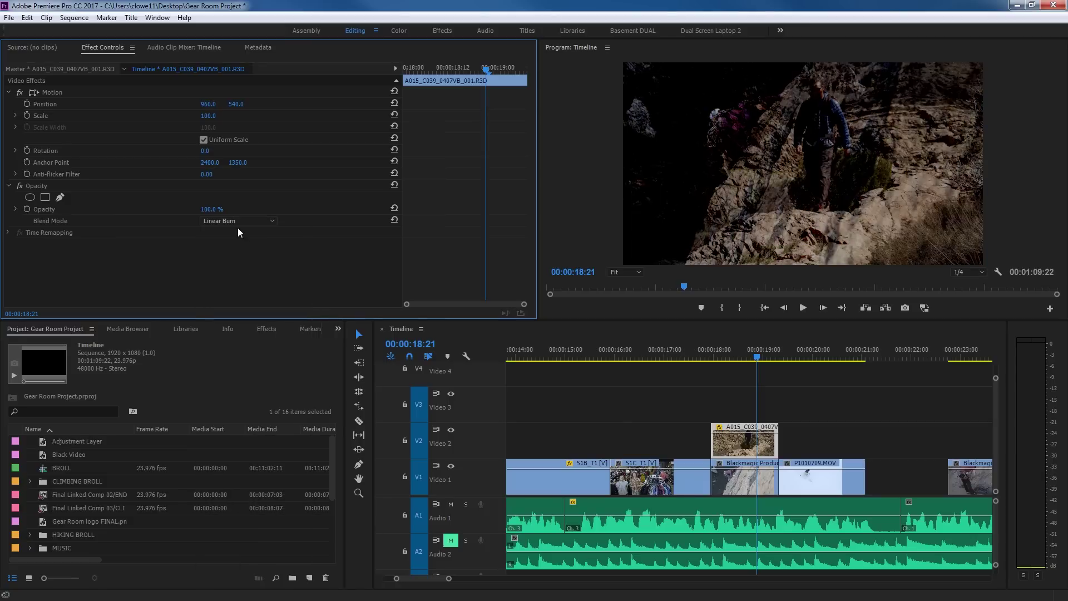
pyautogui.click(238, 221)
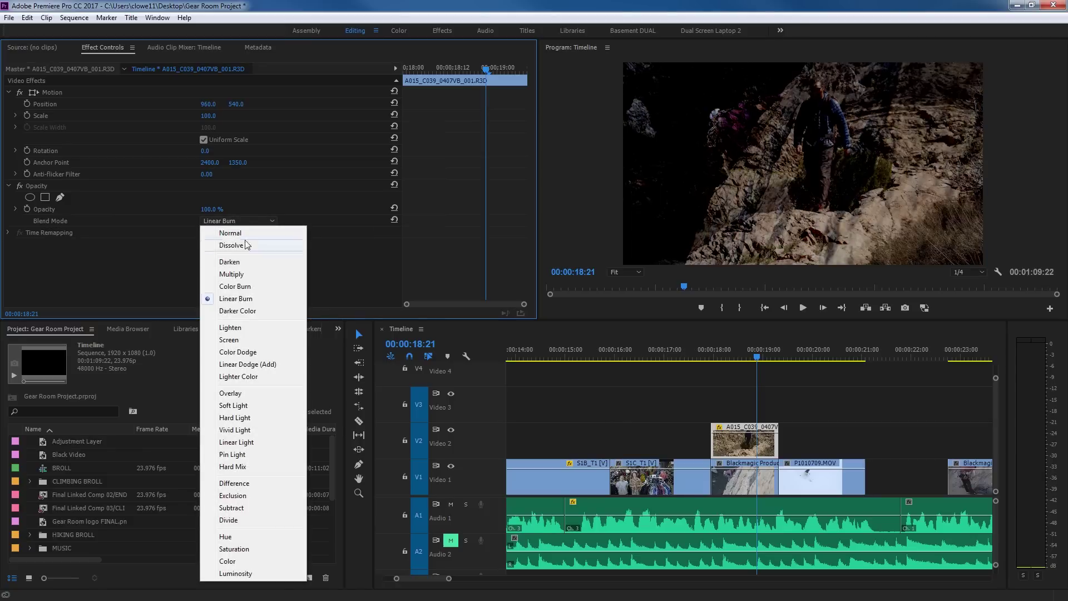
pyautogui.click(253, 339)
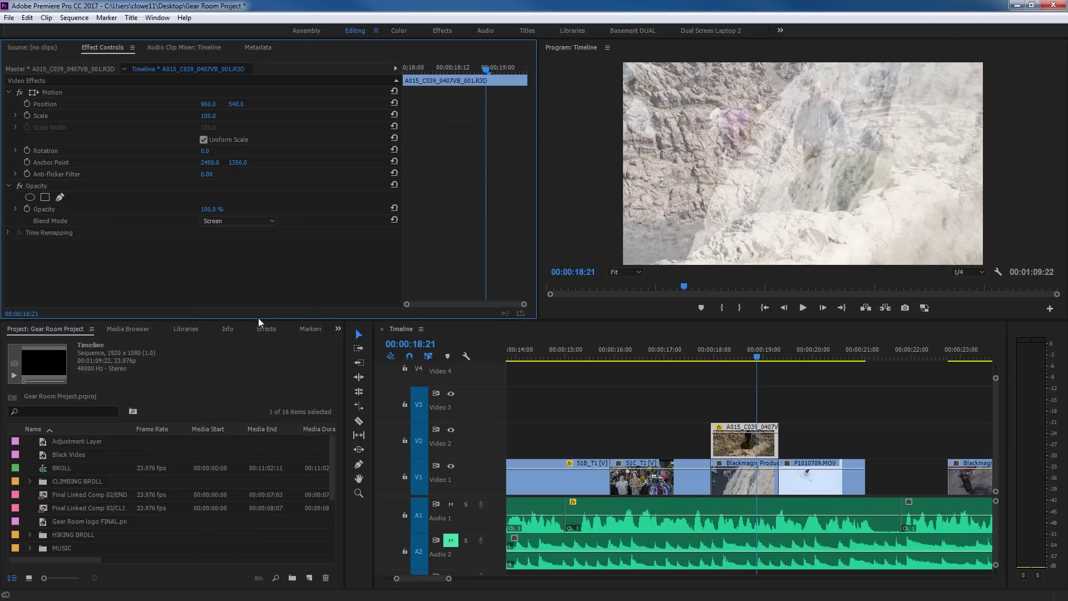
pyautogui.press('Home')
pyautogui.click(737, 437)
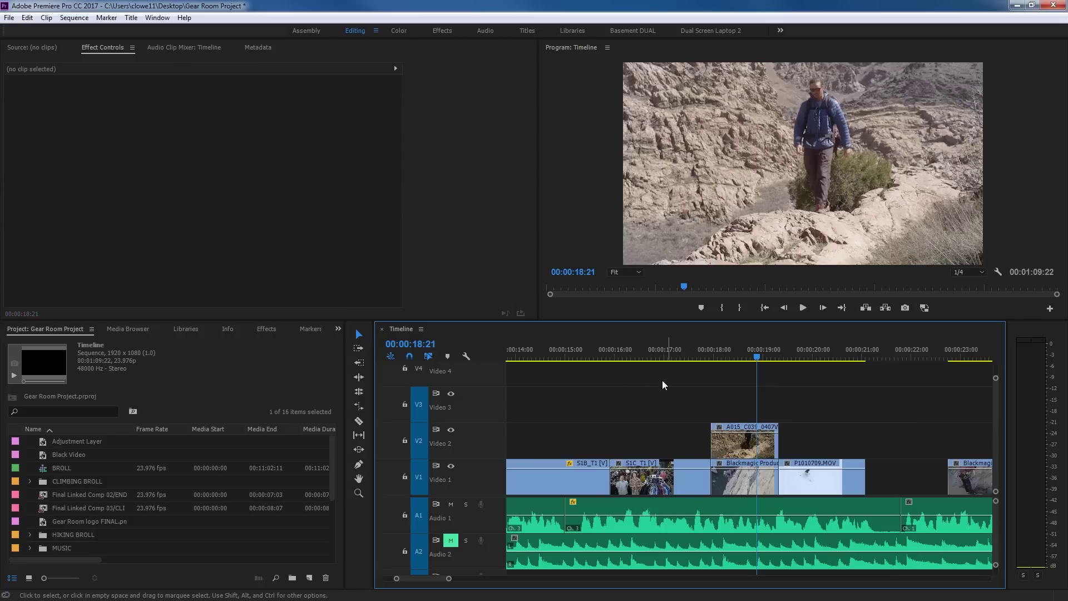
# Scale the Video 2 hiker clip down to about 46.2 and move it to the frame's upper-left area, at about 476.3, 296.7
pyautogui.click(740, 440)
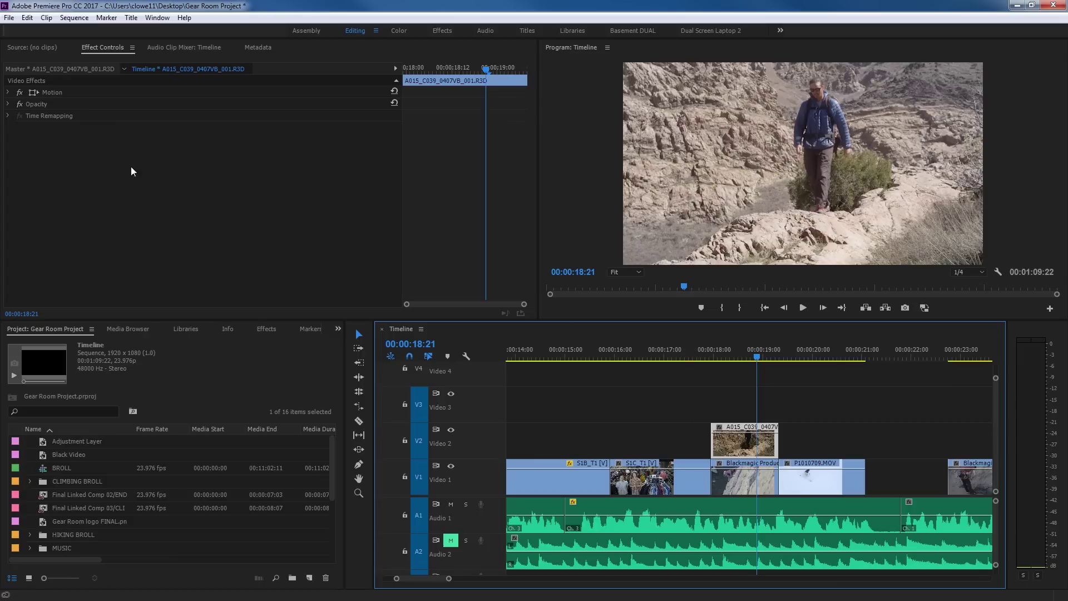
pyautogui.click(8, 93)
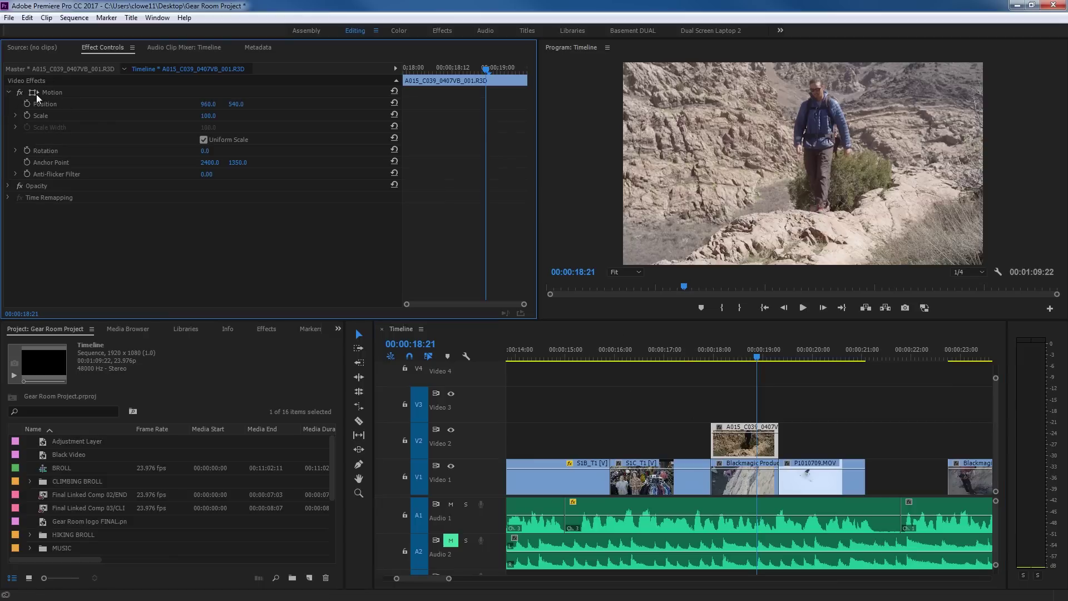
pyautogui.click(32, 92)
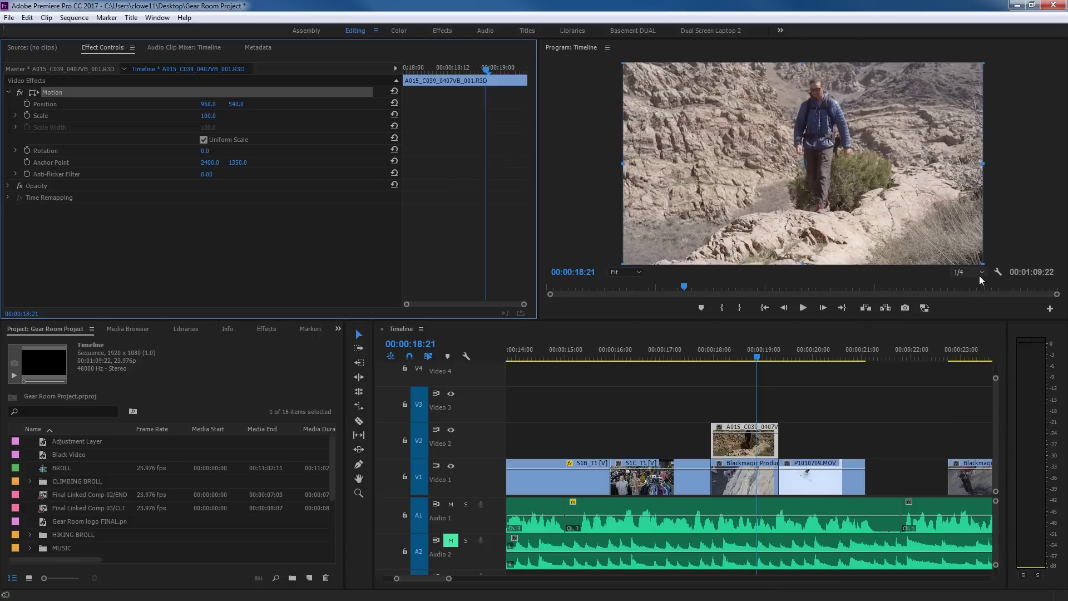
pyautogui.moveTo(982, 263); pyautogui.dragTo(858, 195)
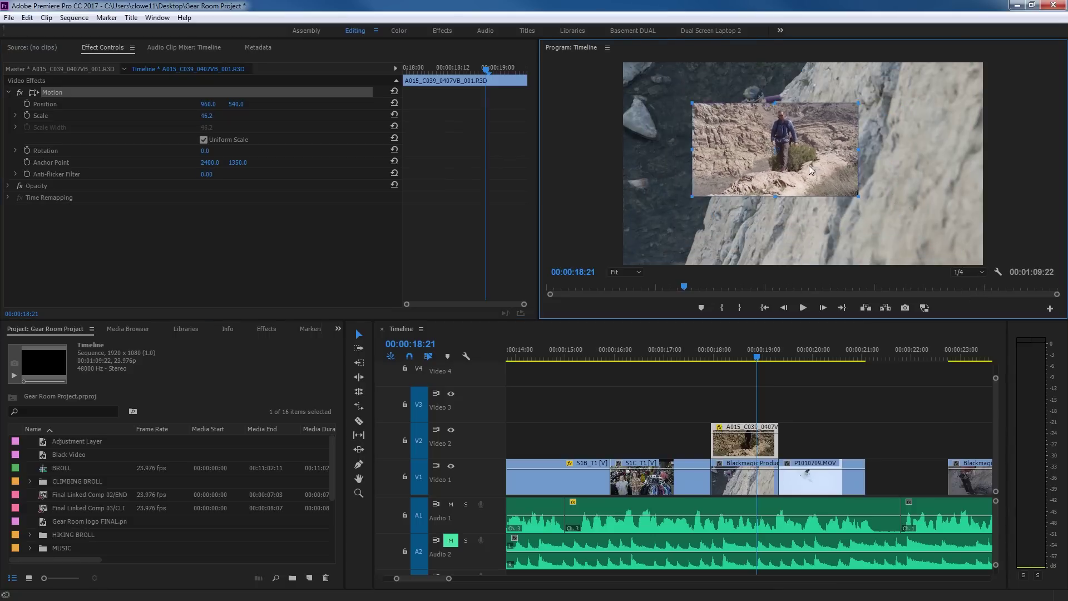
pyautogui.moveTo(809, 165); pyautogui.dragTo(753, 136)
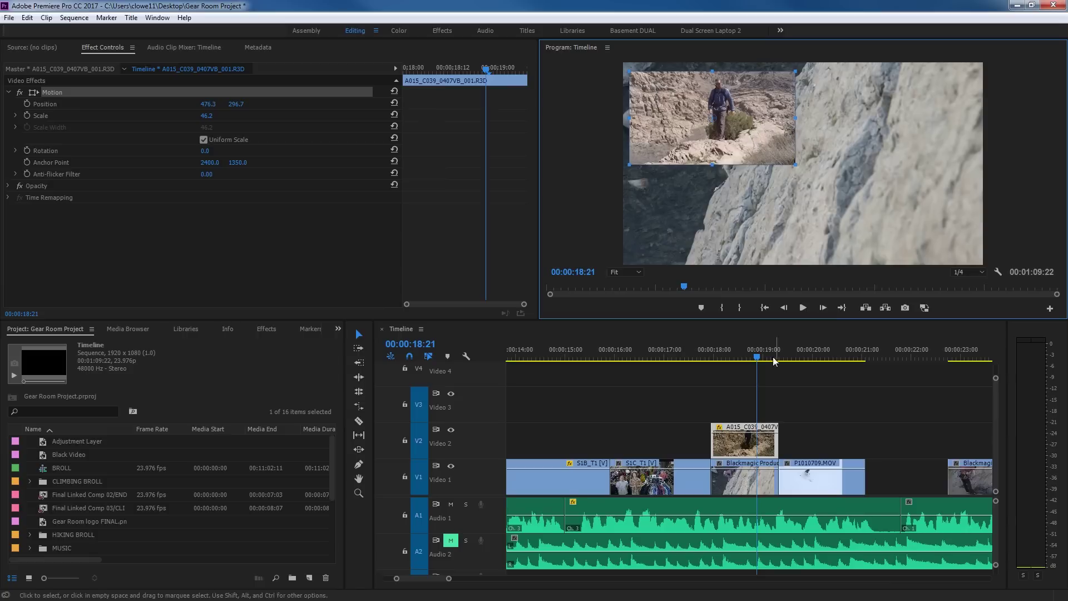
# Scale the Video 1 climbing clip beneath the hiker clip to about 44.5 and move it to the frame's lower-right area, at about 1428.9, 783.3
pyautogui.click(735, 475)
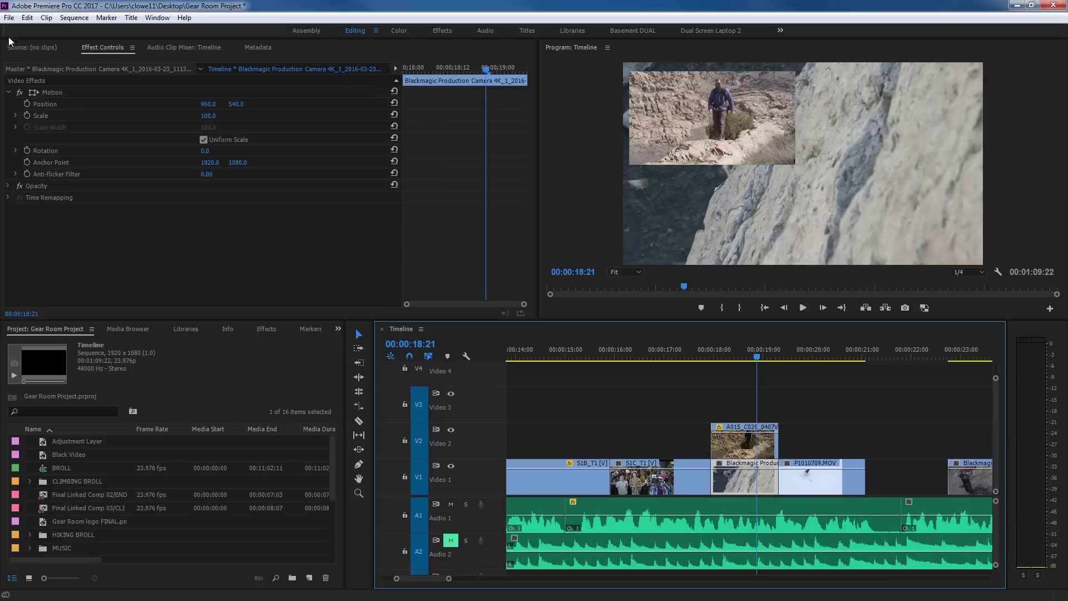
pyautogui.click(35, 91)
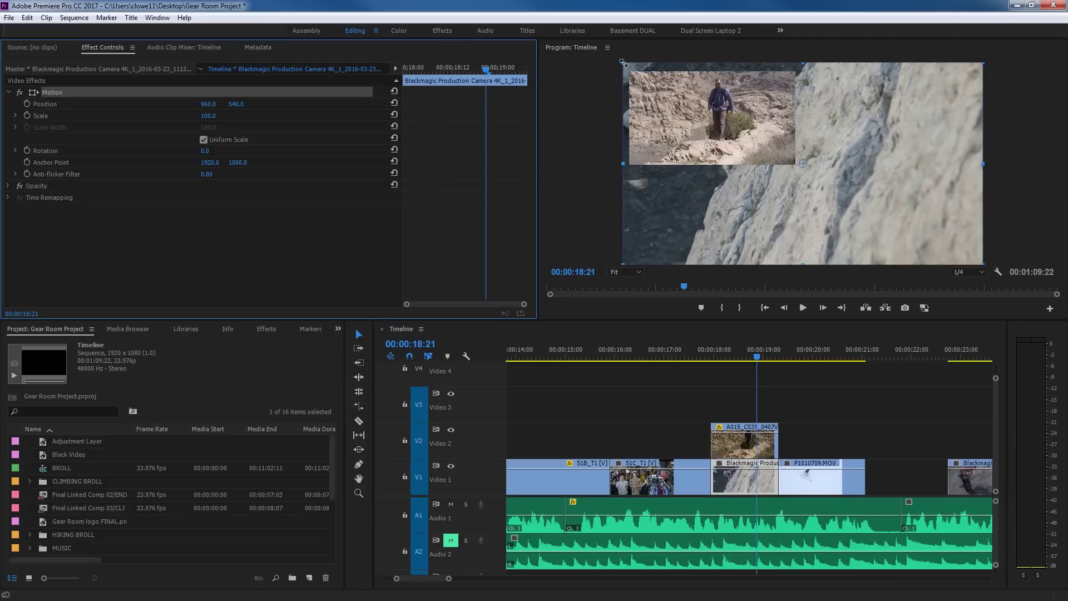
pyautogui.moveTo(625, 64); pyautogui.dragTo(727, 120)
pyautogui.moveTo(817, 152); pyautogui.dragTo(906, 192)
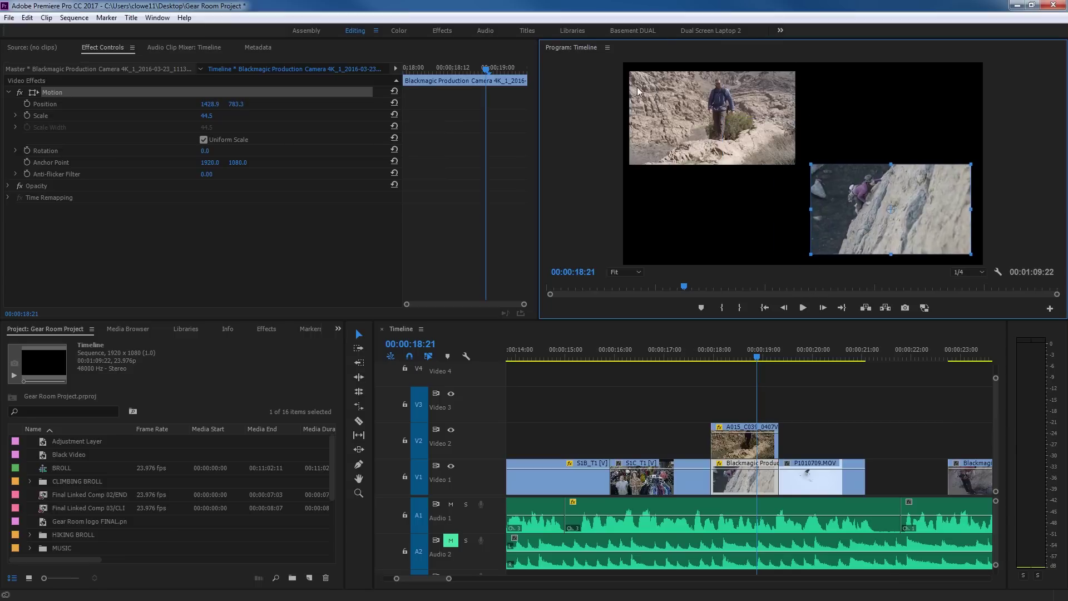
pyautogui.click(738, 398)
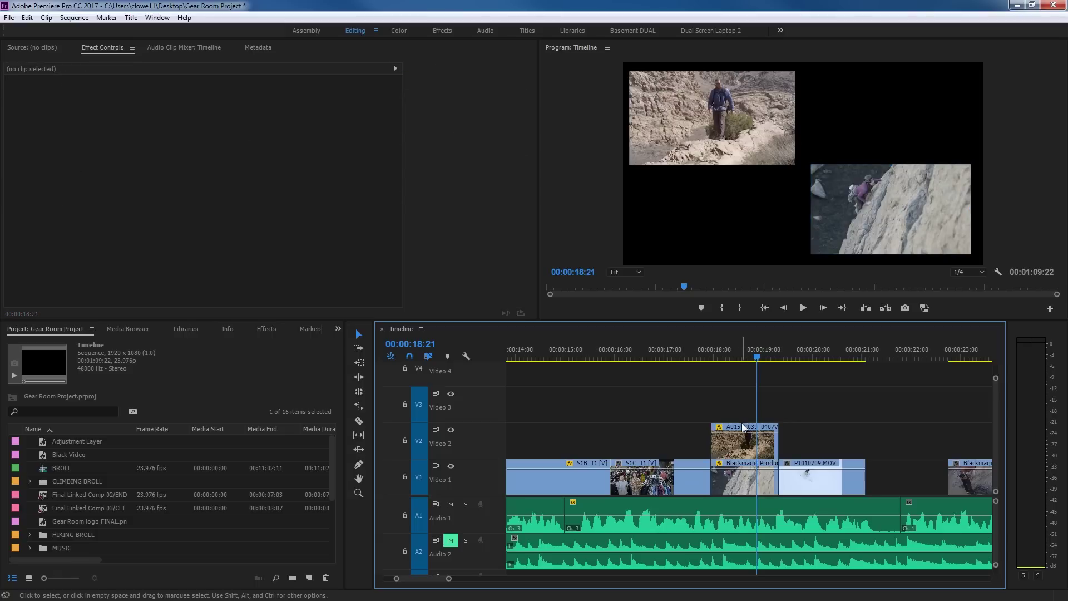
# Move the Blackmagic clip before A015_C029 from Video 1 up to Video 2, directly above A015_C029, and preview the stacked clips
pyautogui.click(745, 356)
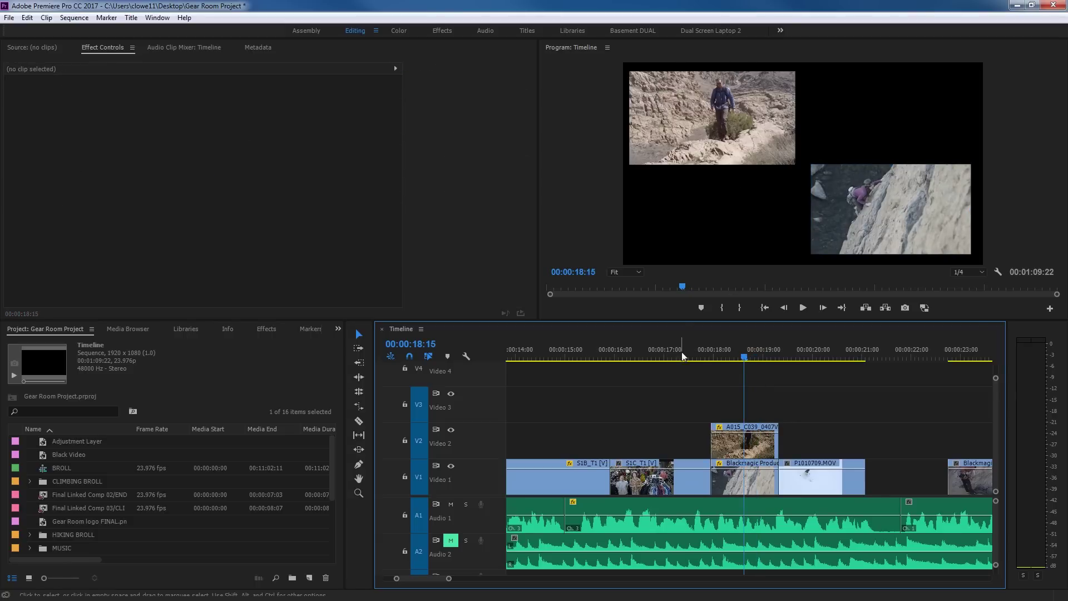
pyautogui.click(759, 362)
pyautogui.press('-')
pyautogui.click(863, 482)
pyautogui.moveTo(862, 482); pyautogui.dragTo(908, 441)
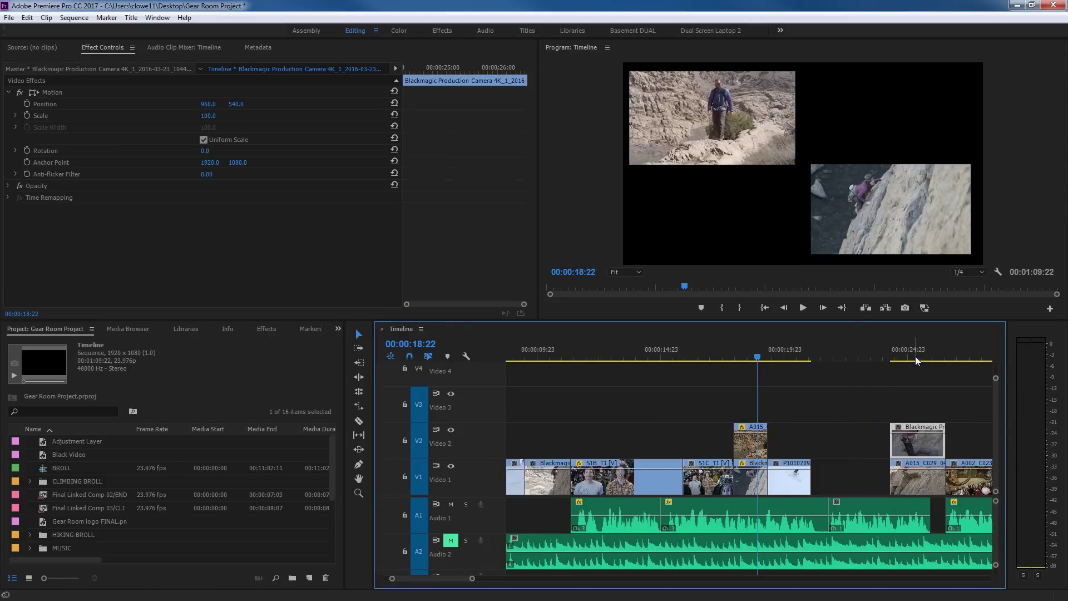
pyautogui.click(905, 356)
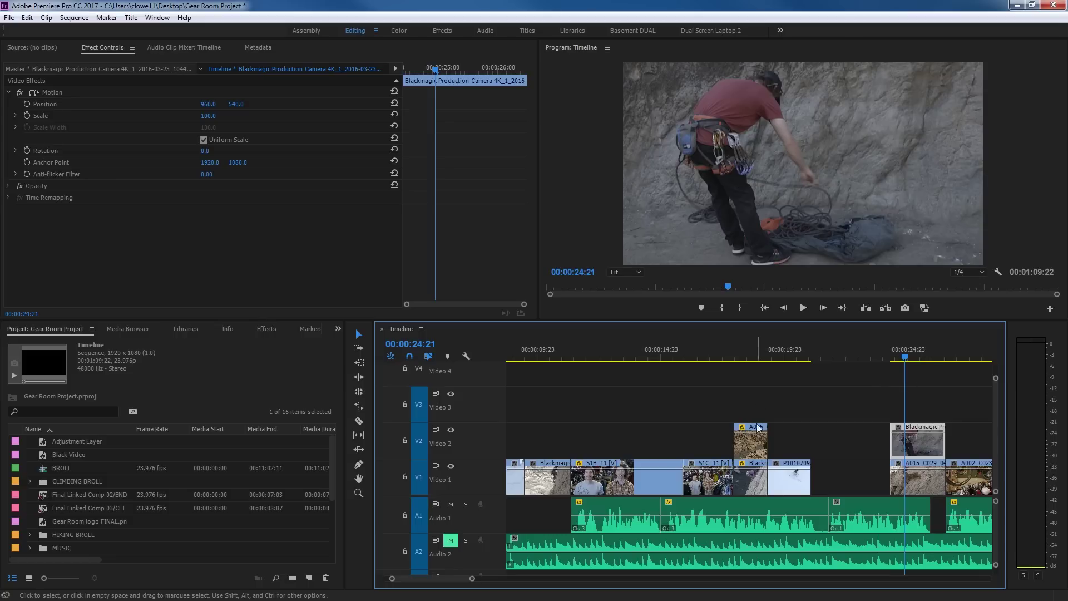
# Copy the scaled hiker clip and paste only its Motion attributes onto the Video 2 Blackmagic clip above A015_C029
pyautogui.click(754, 356)
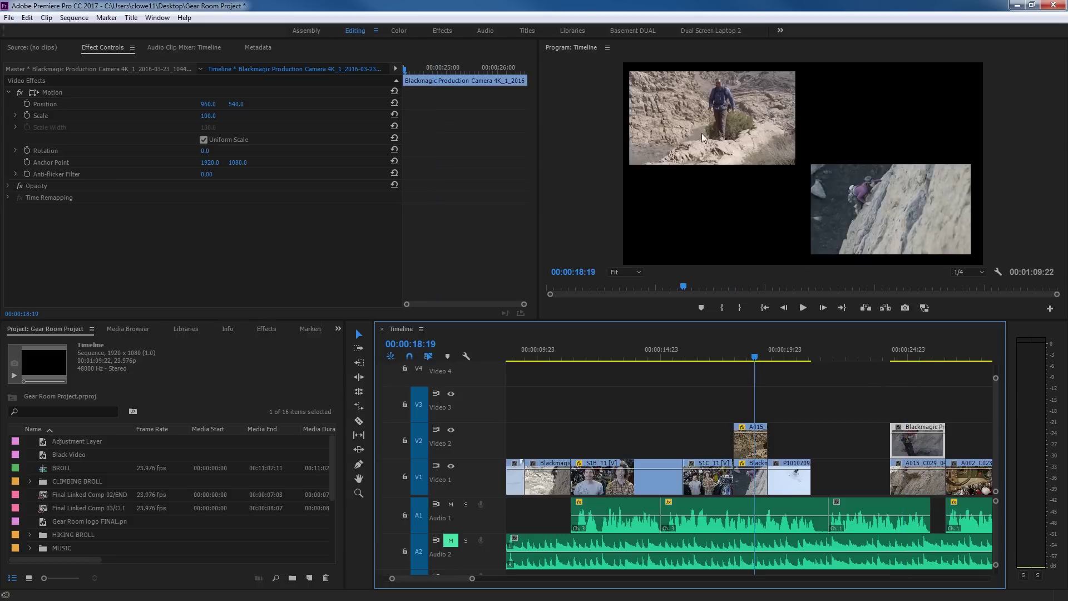
pyautogui.click(752, 452)
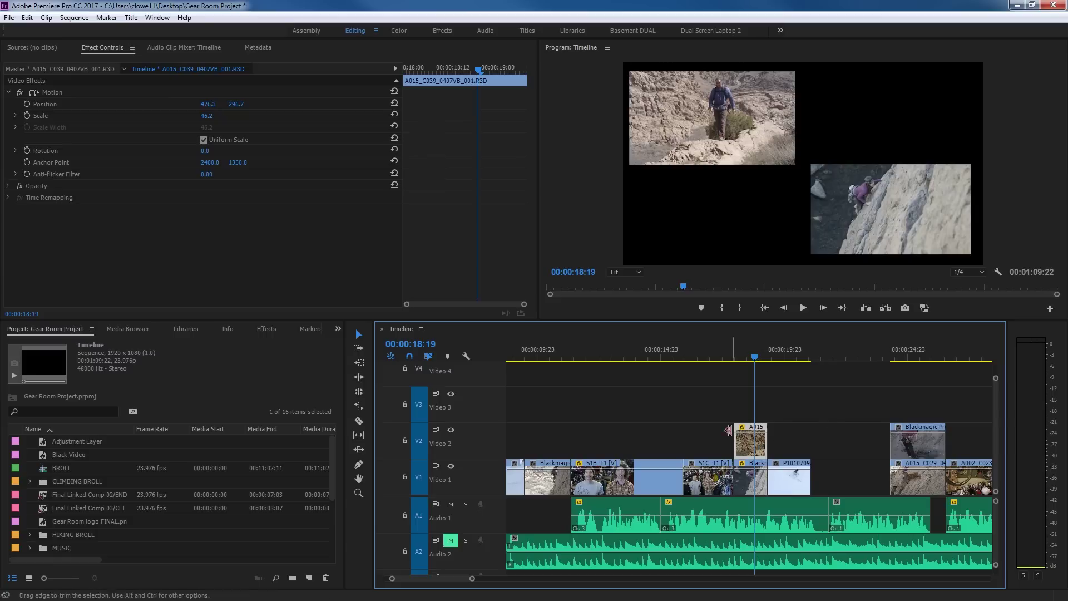
pyautogui.click(920, 355)
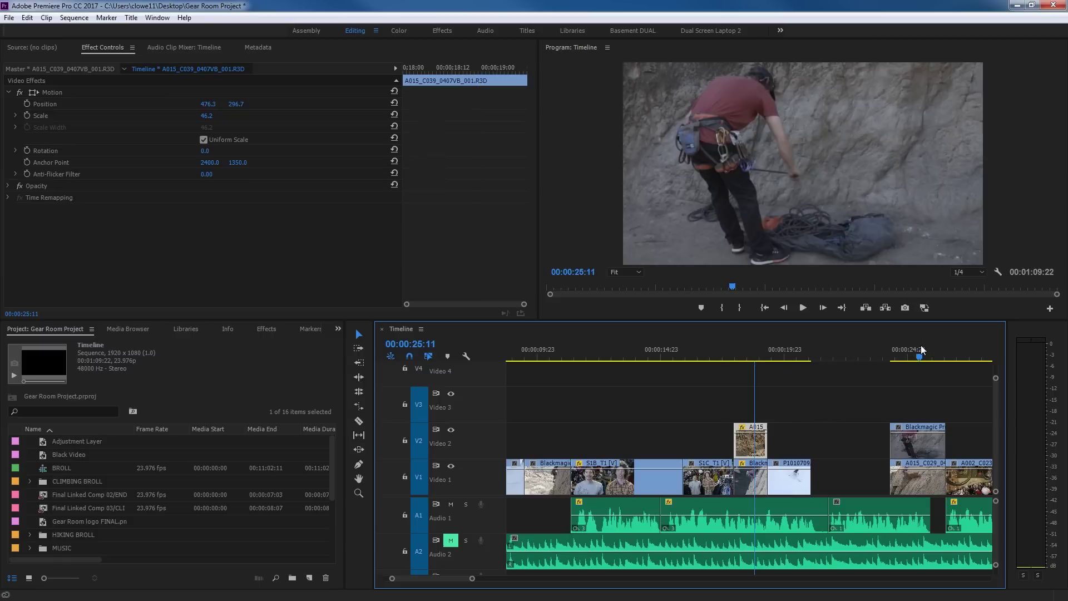
pyautogui.rightClick(915, 443)
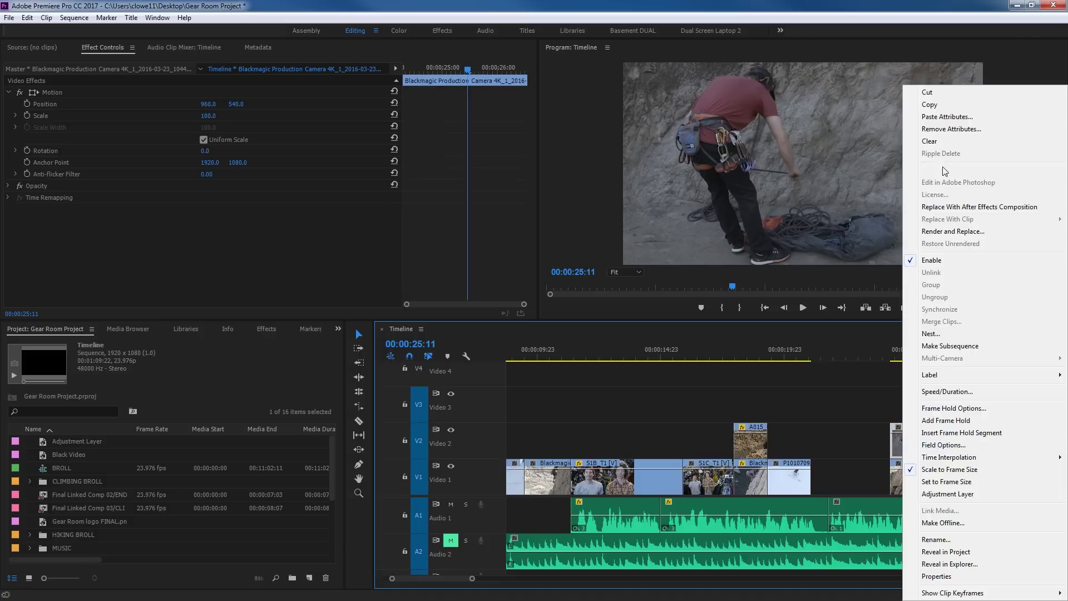
pyautogui.click(969, 117)
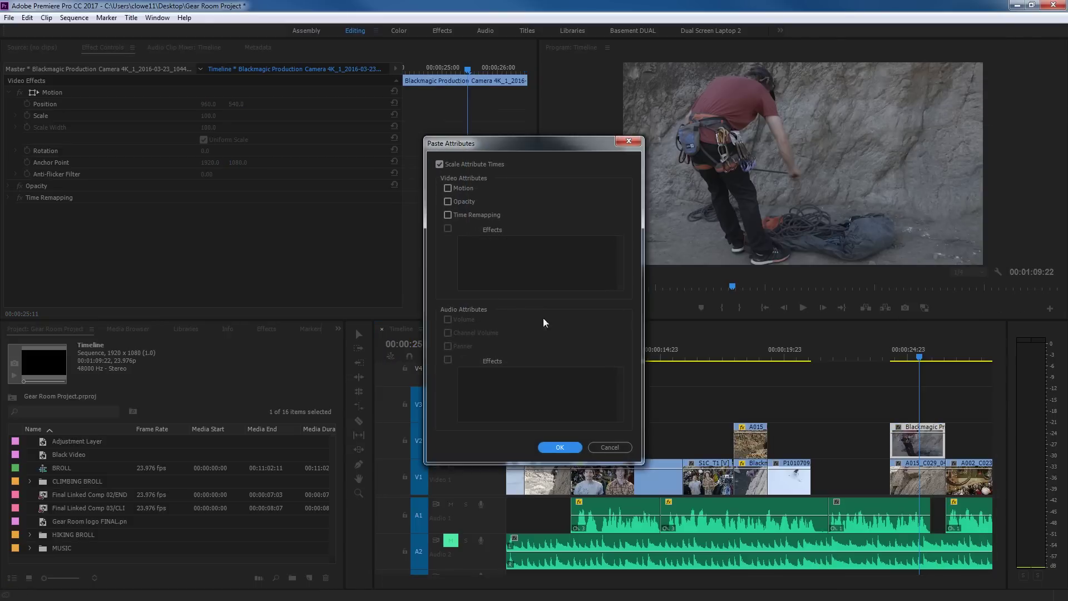
pyautogui.click(448, 189)
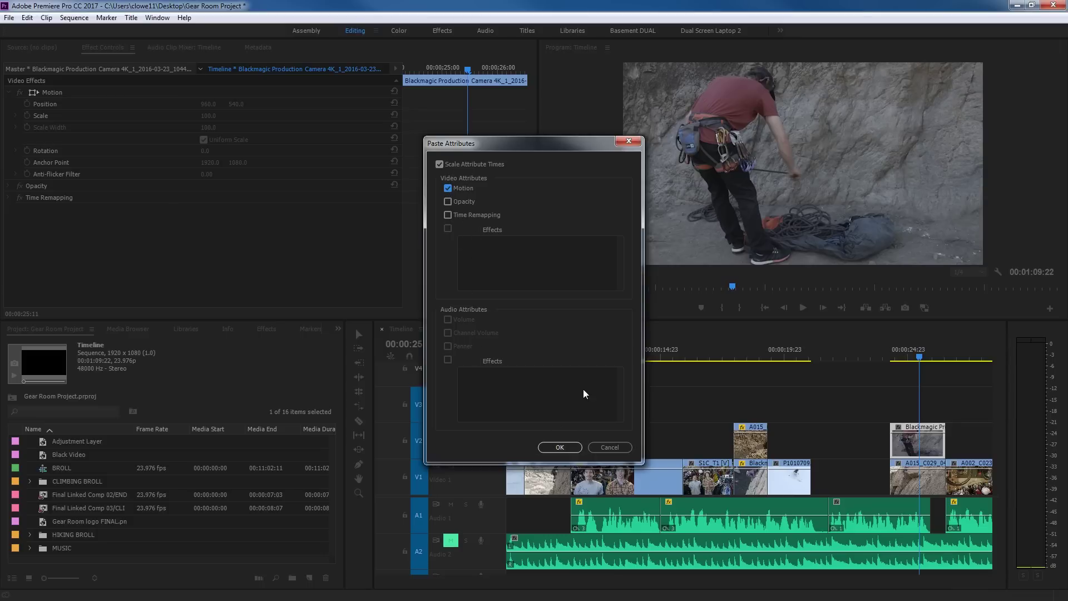
pyautogui.click(558, 445)
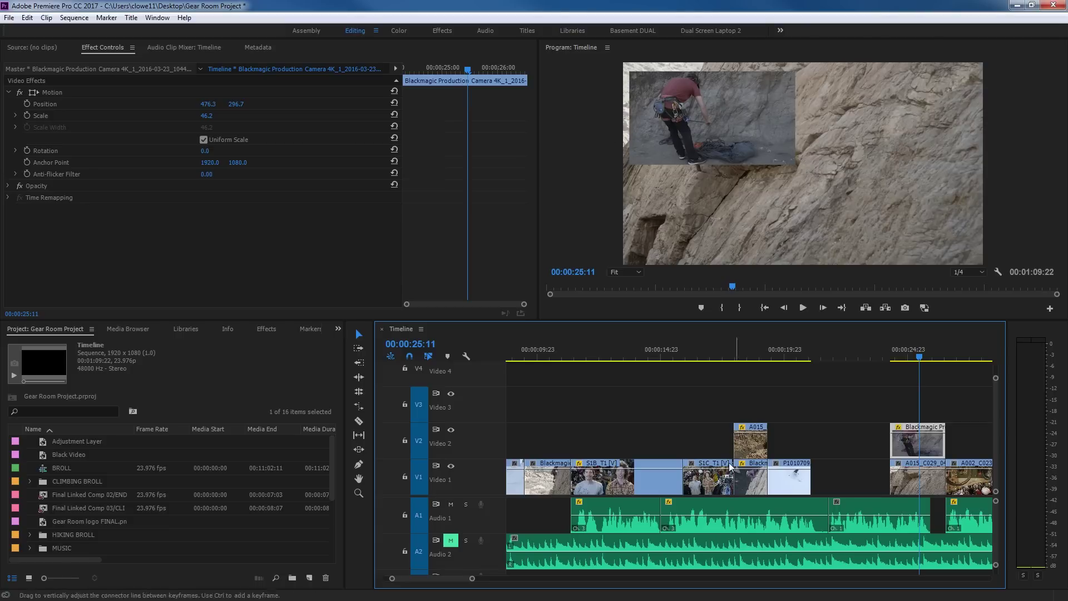
# Copy the scaled Video 1 climbing clip, paste its Motion attributes onto the A015_C029 clip, and compare both split-screen layouts
pyautogui.click(752, 488)
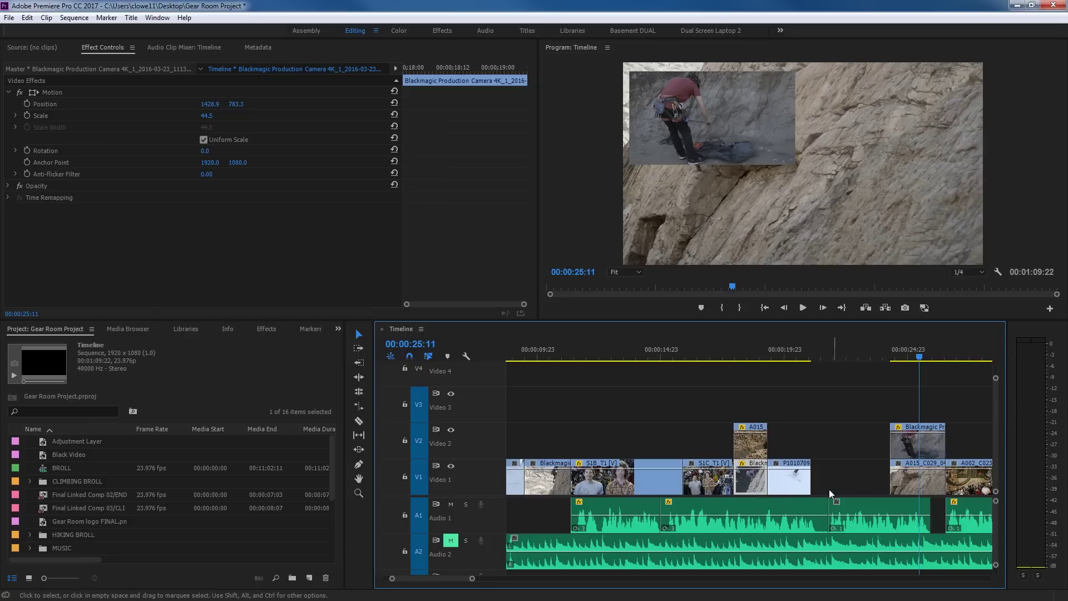
pyautogui.rightClick(911, 483)
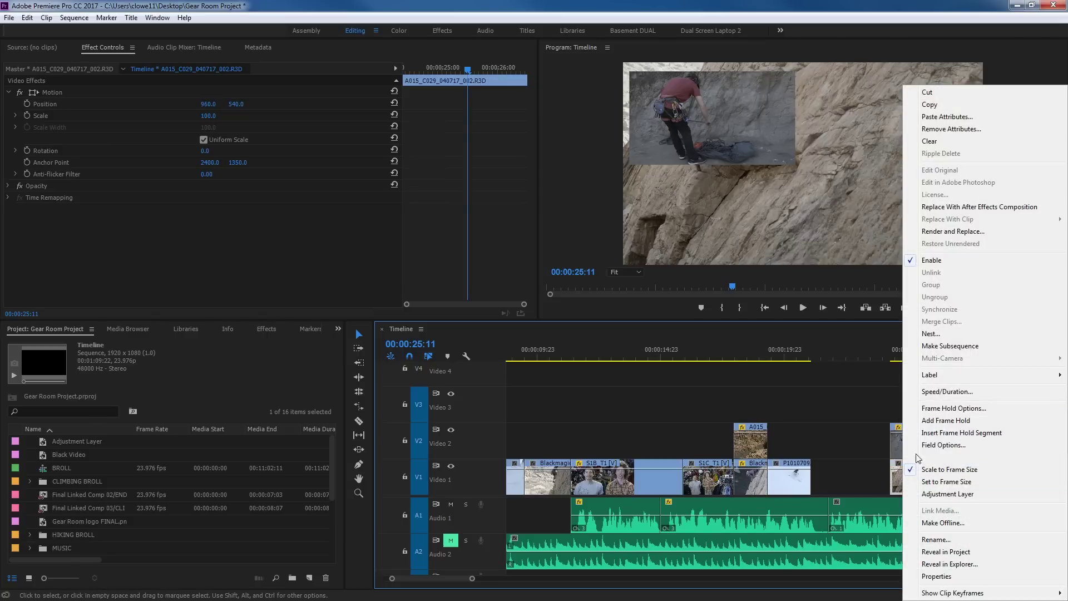
pyautogui.click(956, 117)
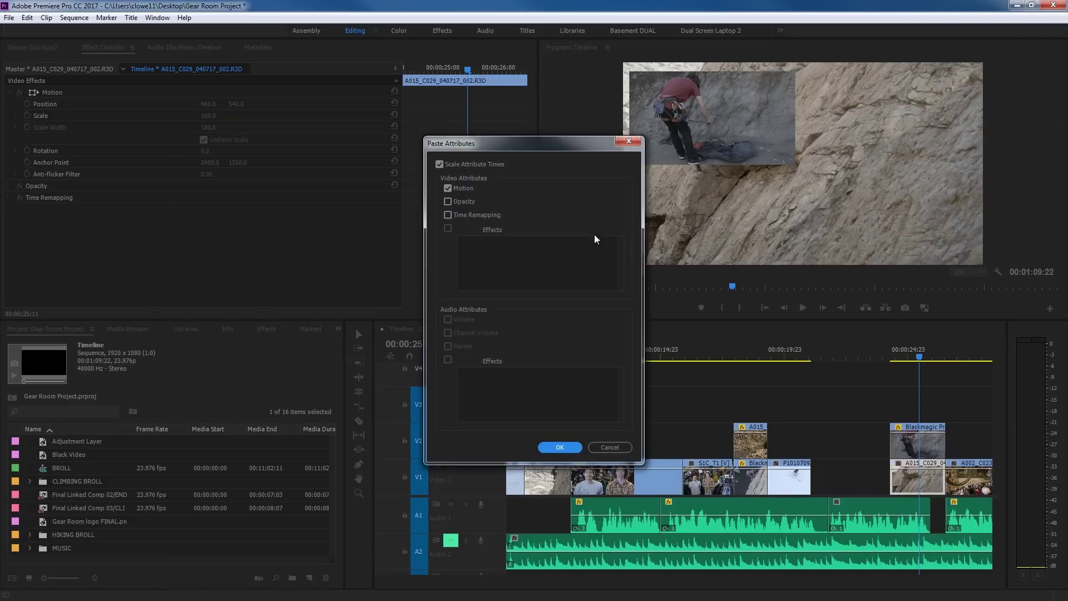
pyautogui.click(560, 447)
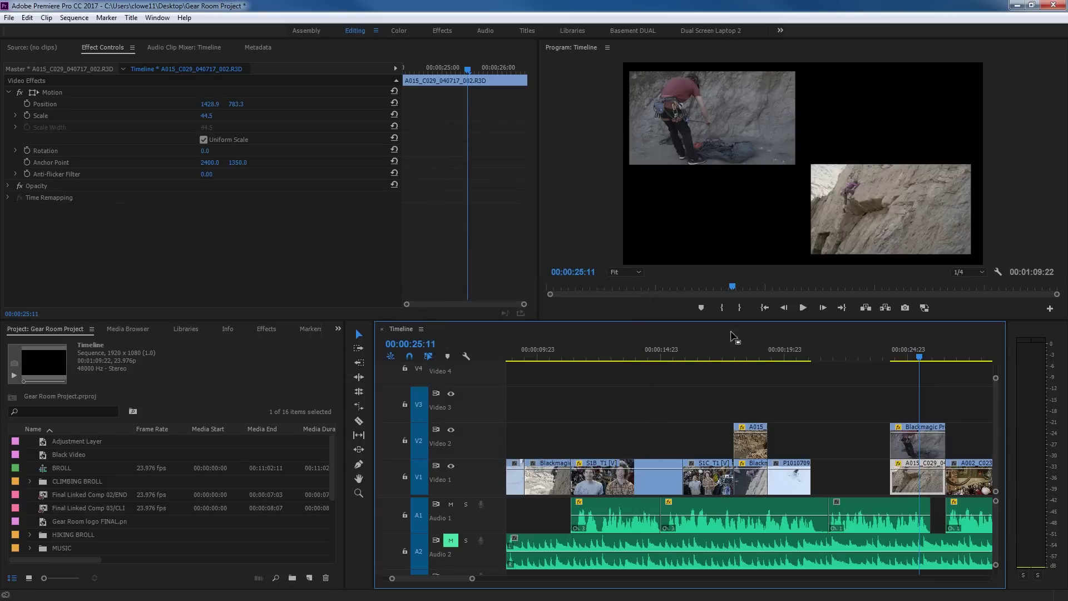
pyautogui.click(751, 349)
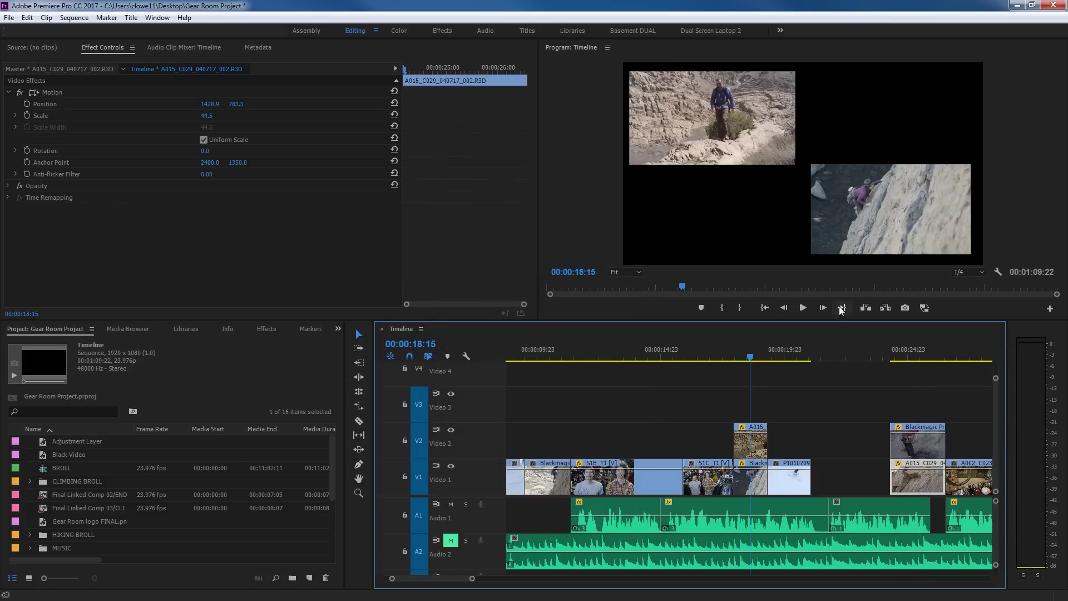
pyautogui.click(918, 351)
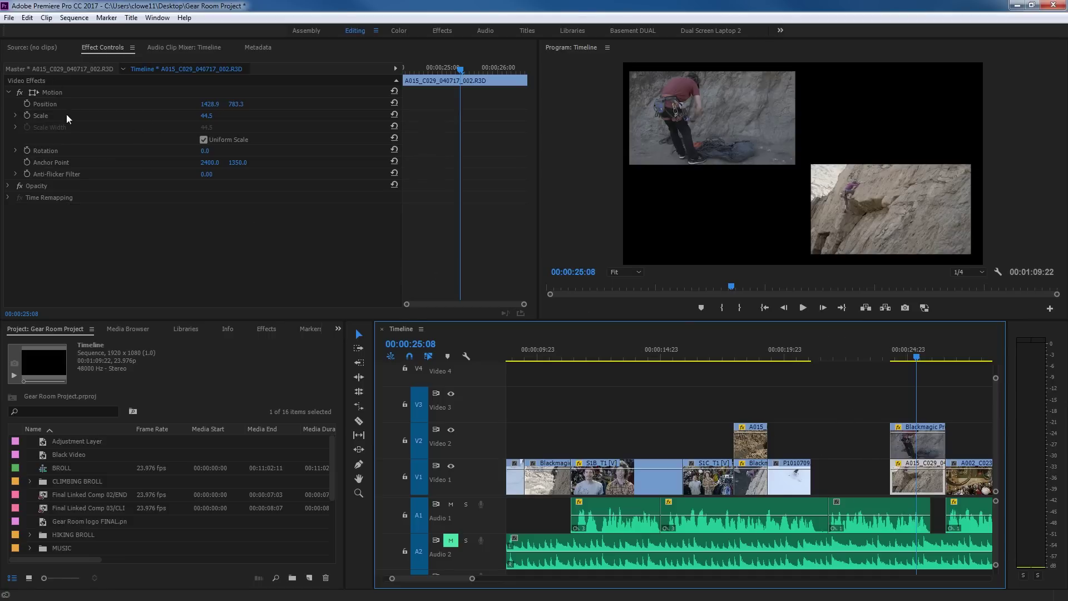
# Remove the Motion attributes from the Video 2 Blackmagic clip above A015_C029 with Remove Attributes
pyautogui.moveTo(876, 396); pyautogui.dragTo(924, 449)
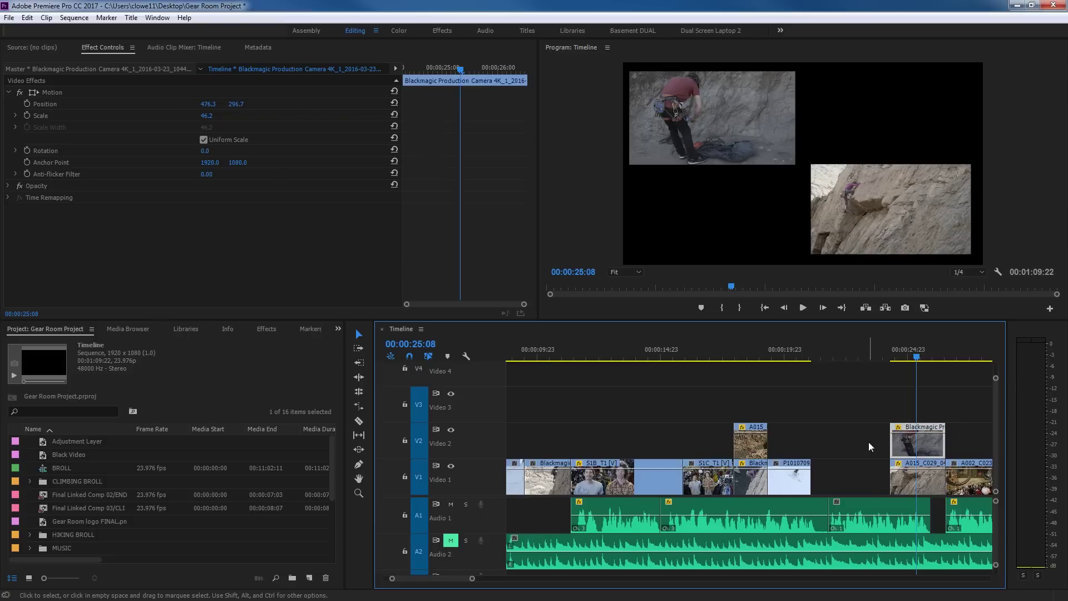
pyautogui.rightClick(915, 447)
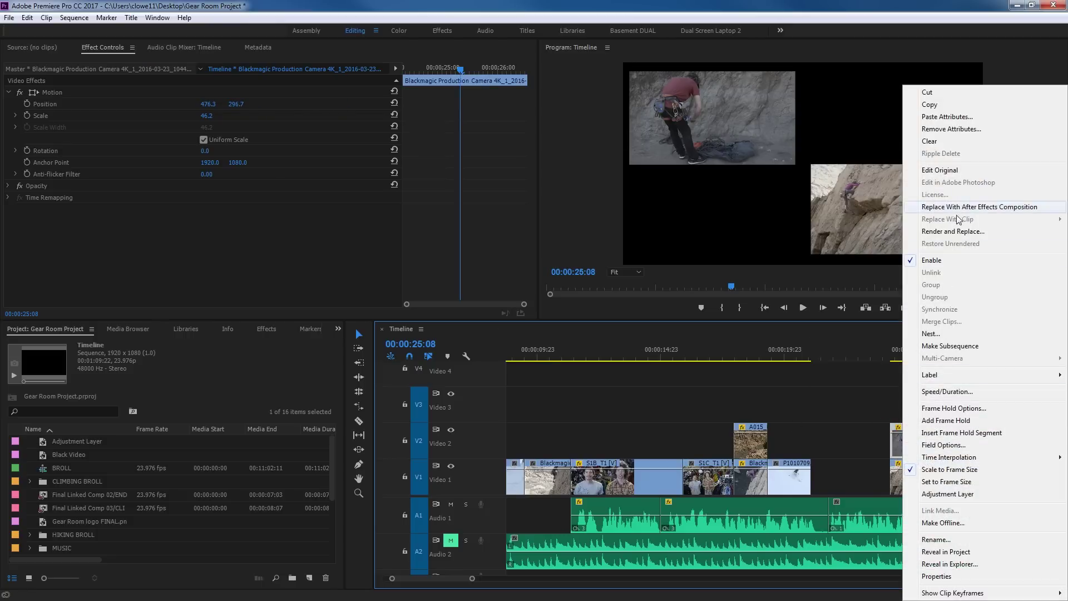
pyautogui.click(966, 131)
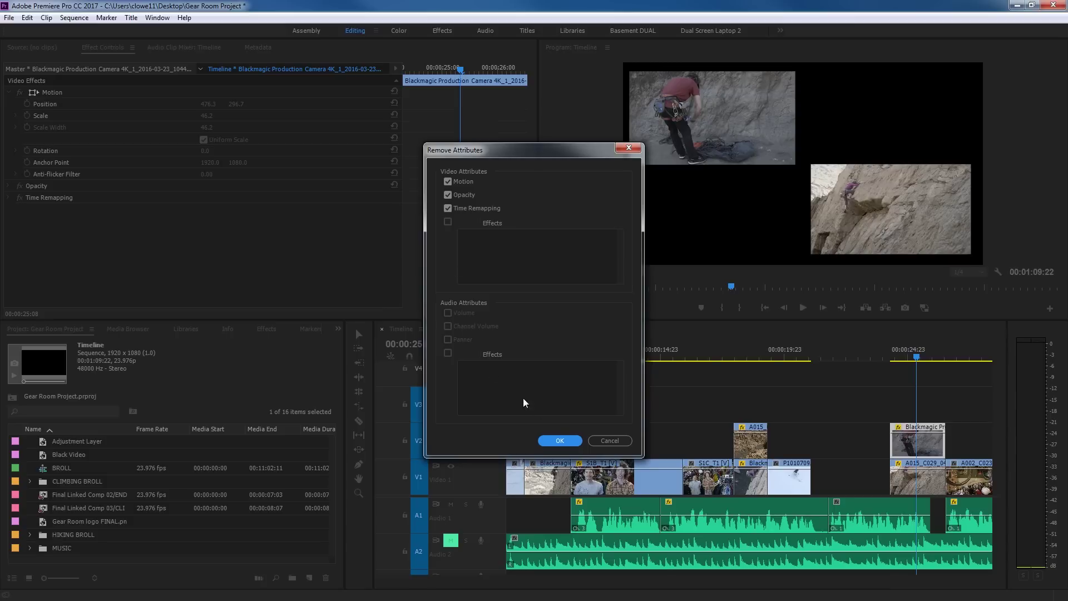
pyautogui.click(448, 209)
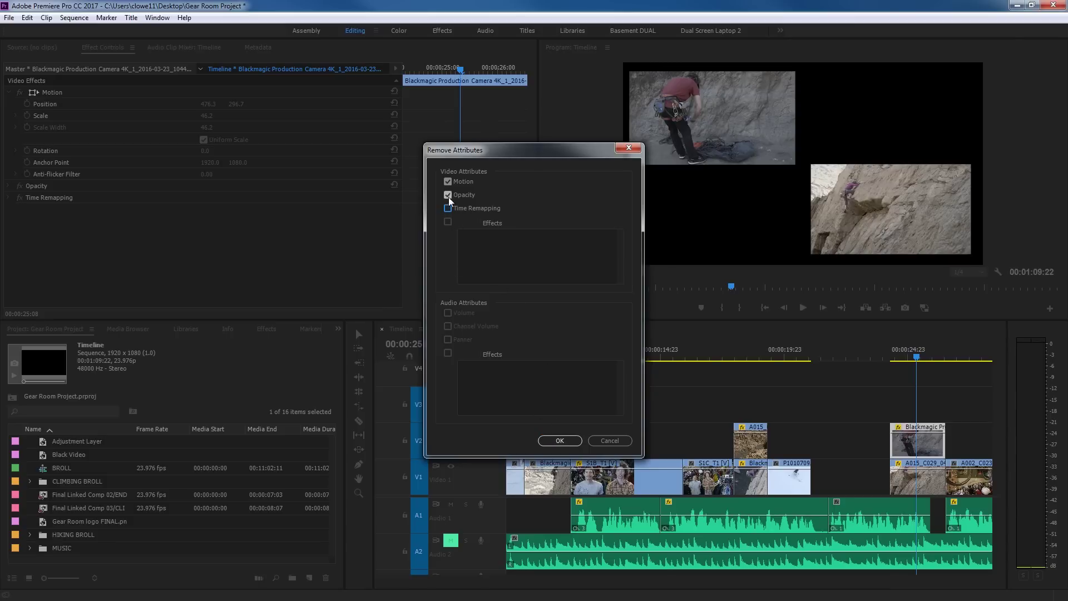
pyautogui.click(448, 209)
pyautogui.click(566, 441)
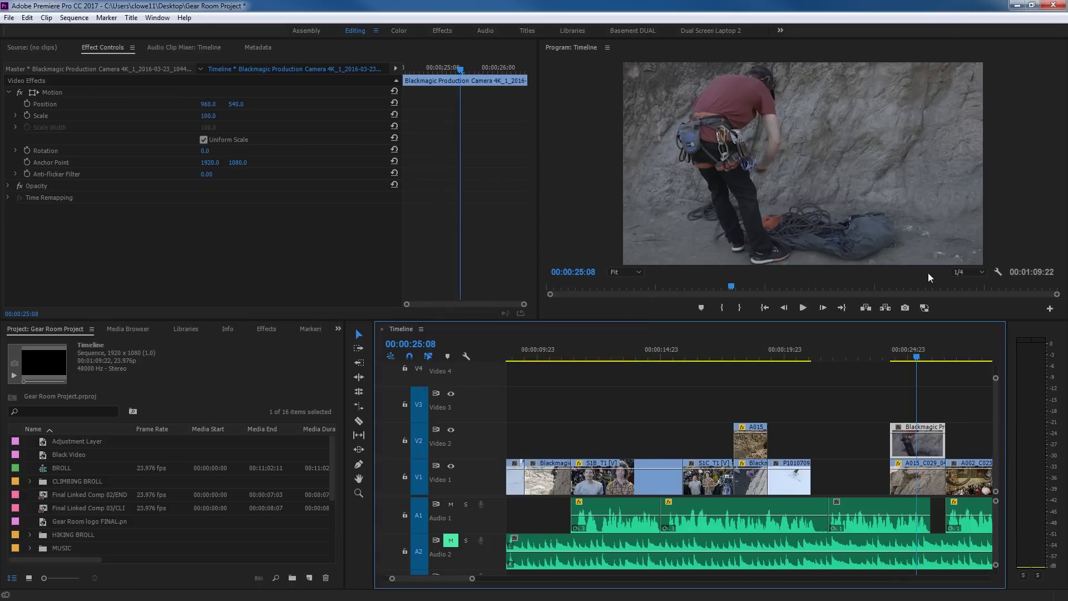